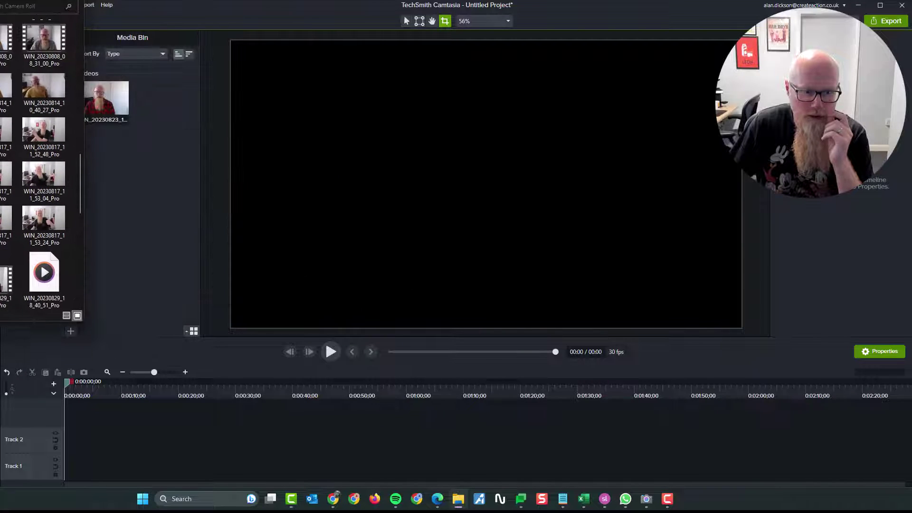
# Import the webcam video from the Camera Roll folder into Camtasia's Media Bin
pyautogui.moveTo(44, 272); pyautogui.dragTo(375, 207)
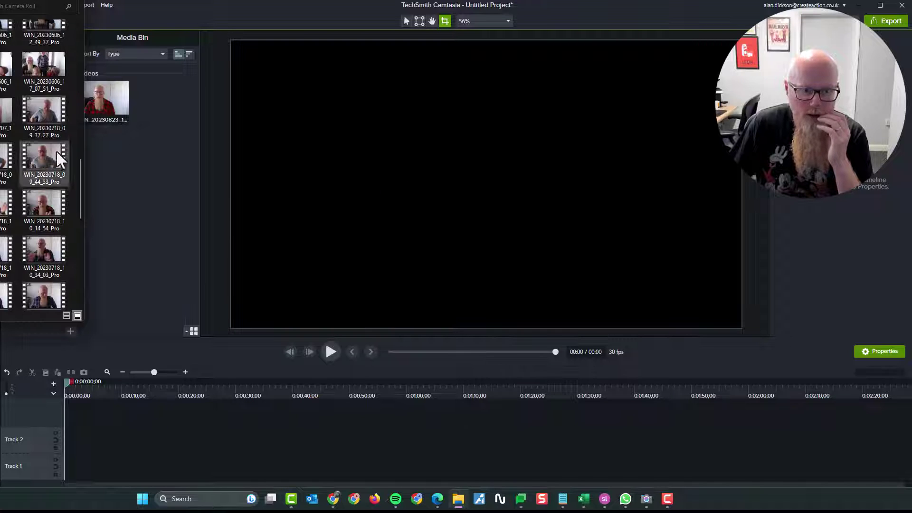
# Close the file browser and place the webcam clip from the Media Bin on Track 1
pyautogui.click(99, 104)
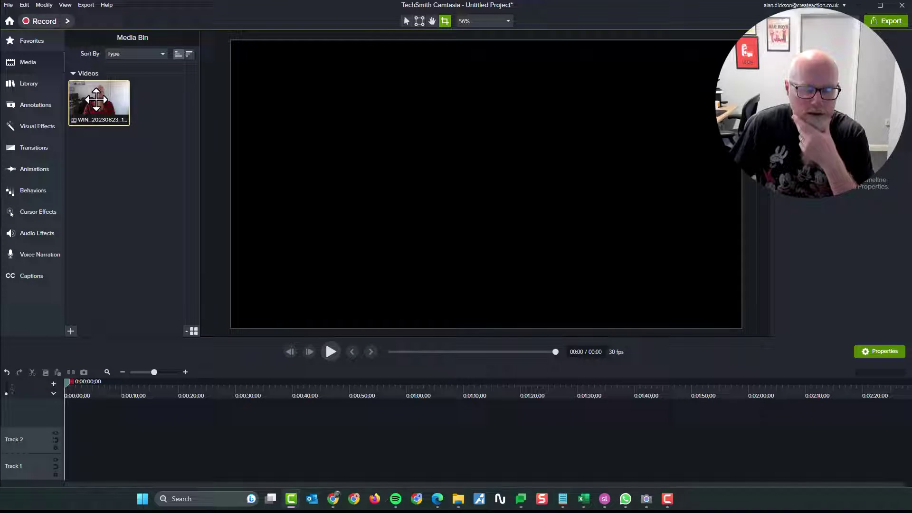
pyautogui.moveTo(97, 100); pyautogui.dragTo(54, 464)
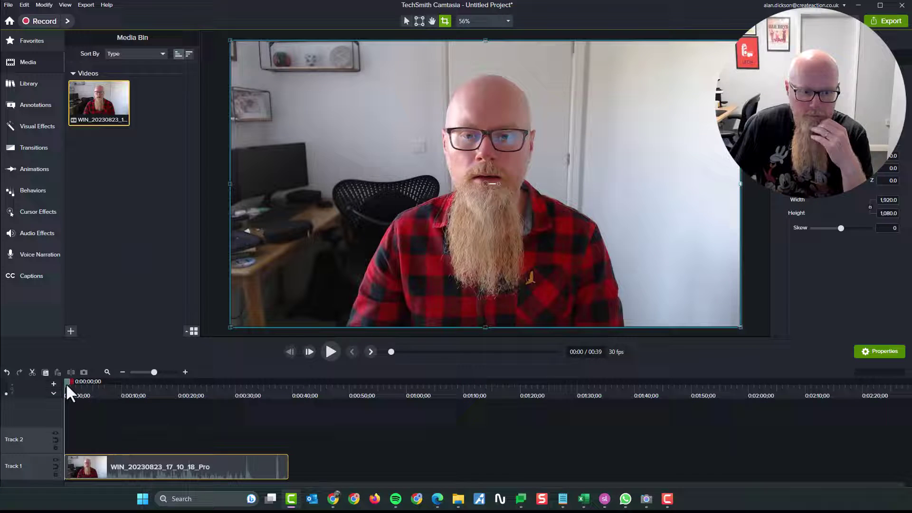
pyautogui.moveTo(67, 385)
pyautogui.mouseDown()
pyautogui.moveTo(255, 391)
pyautogui.moveTo(67, 389)
pyautogui.mouseUp()
# Scale the webcam clip to about 30% in the canvas's bottom-left corner
pyautogui.click(405, 21)
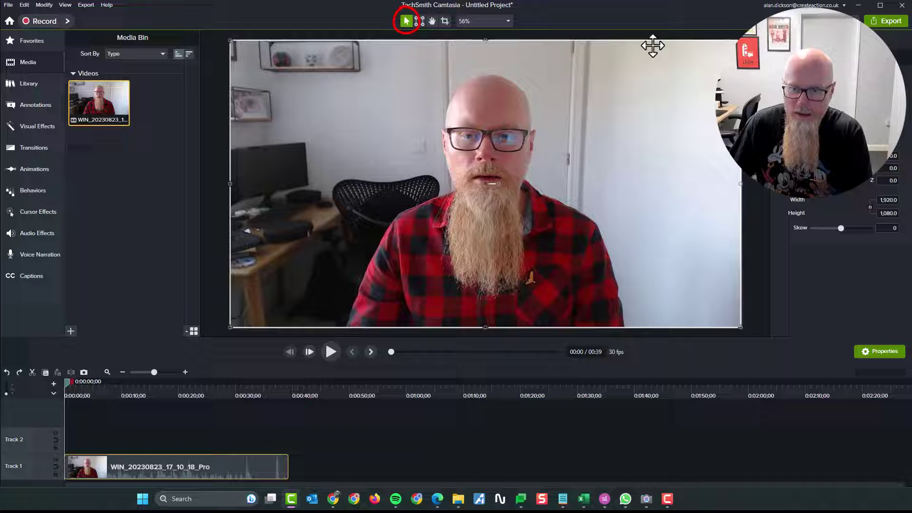
pyautogui.moveTo(741, 41); pyautogui.dragTo(382, 243)
pyautogui.click(471, 262)
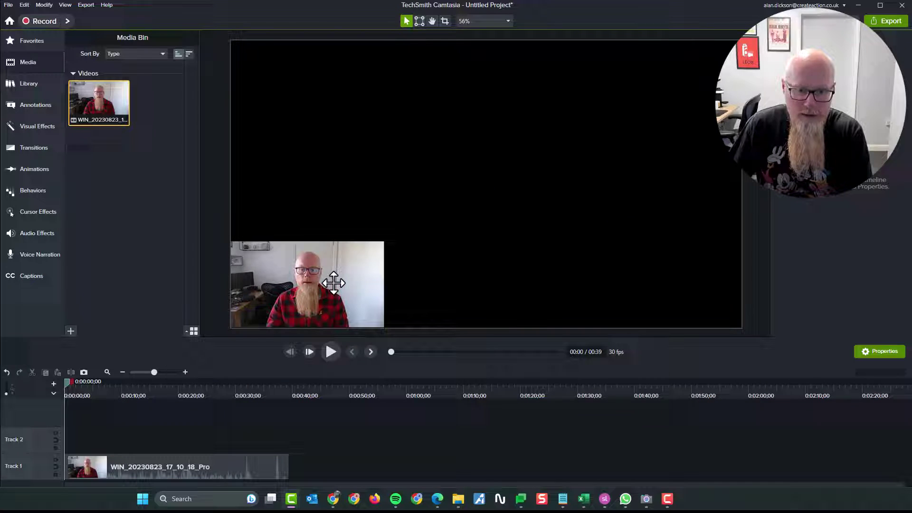
# Add the yellow ellipse from Annotations > Shapes, Style All, to the canvas centre on Track 2
pyautogui.click(44, 105)
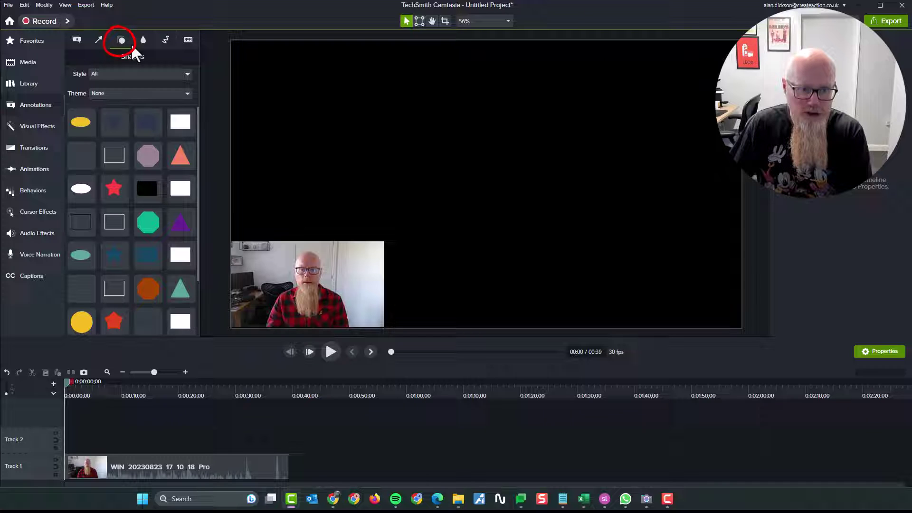
pyautogui.click(118, 75)
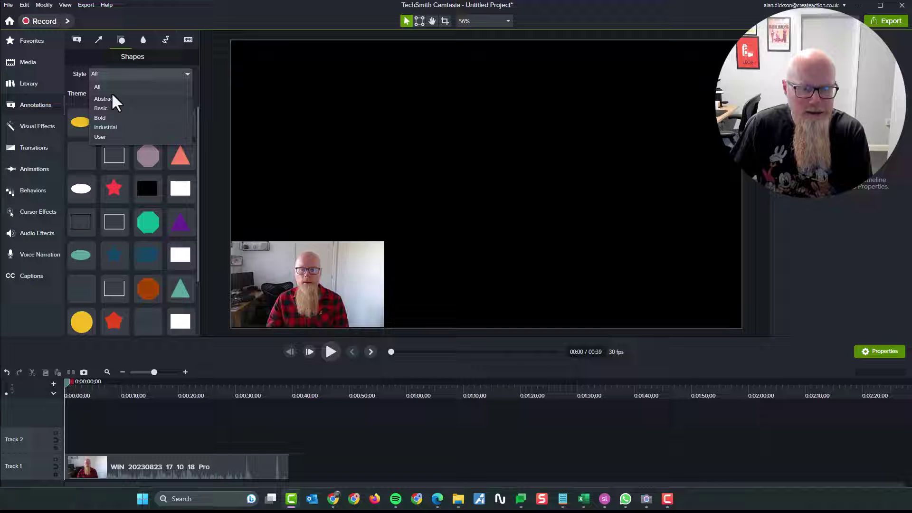
pyautogui.click(102, 87)
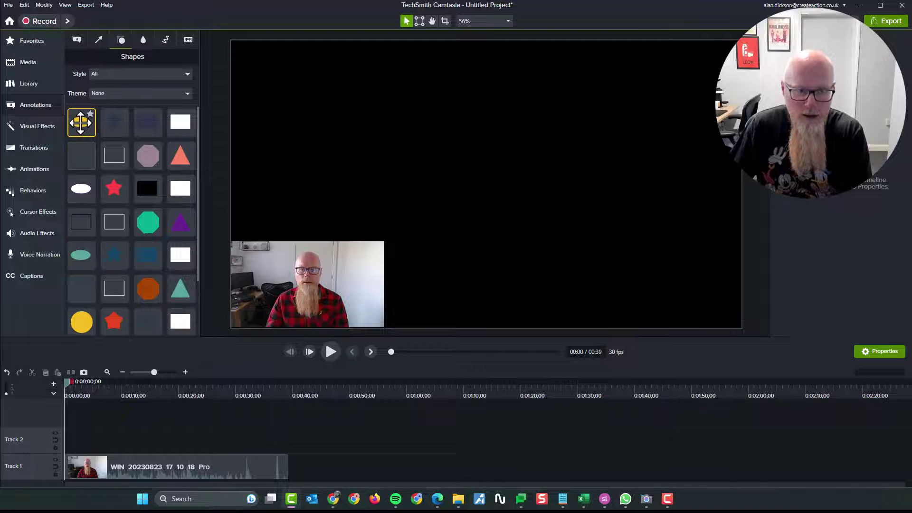
pyautogui.moveTo(80, 123); pyautogui.dragTo(476, 191)
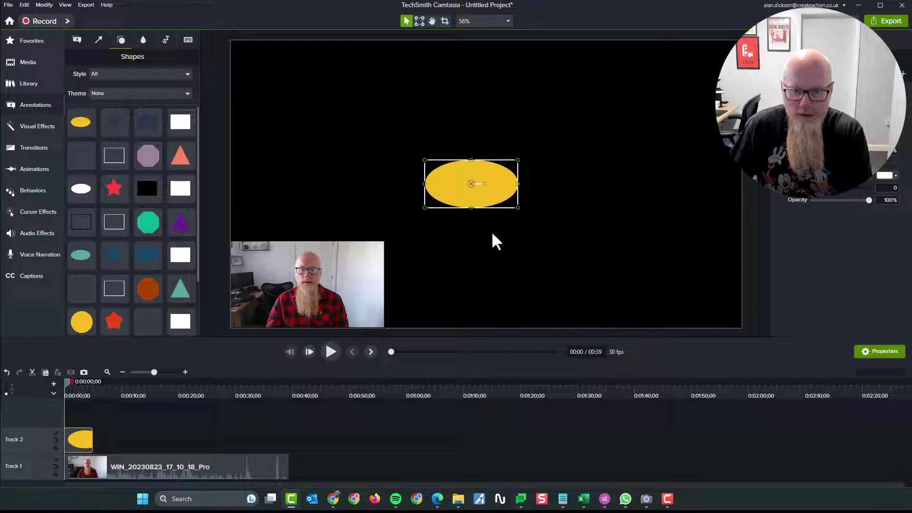
# Set the yellow ellipse's Height to 334 in Visual Properties, matching its 334 Width
pyautogui.click(515, 263)
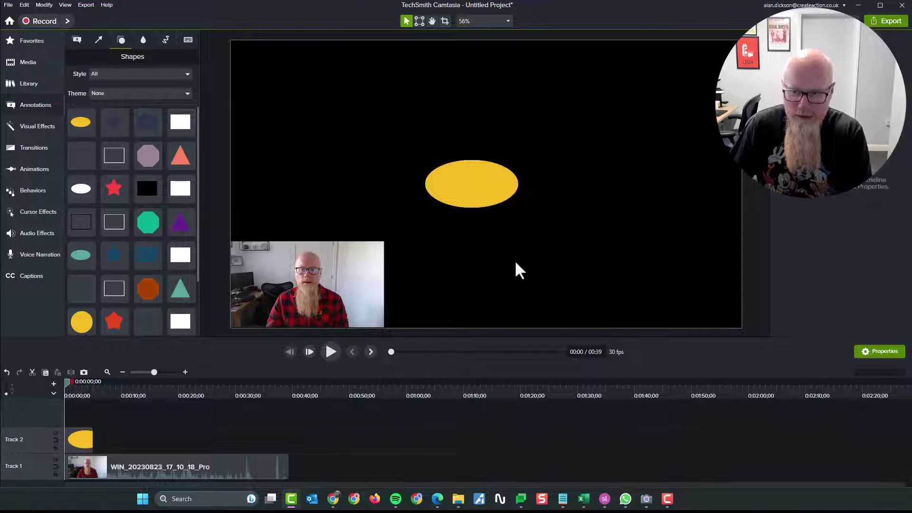
pyautogui.click(499, 193)
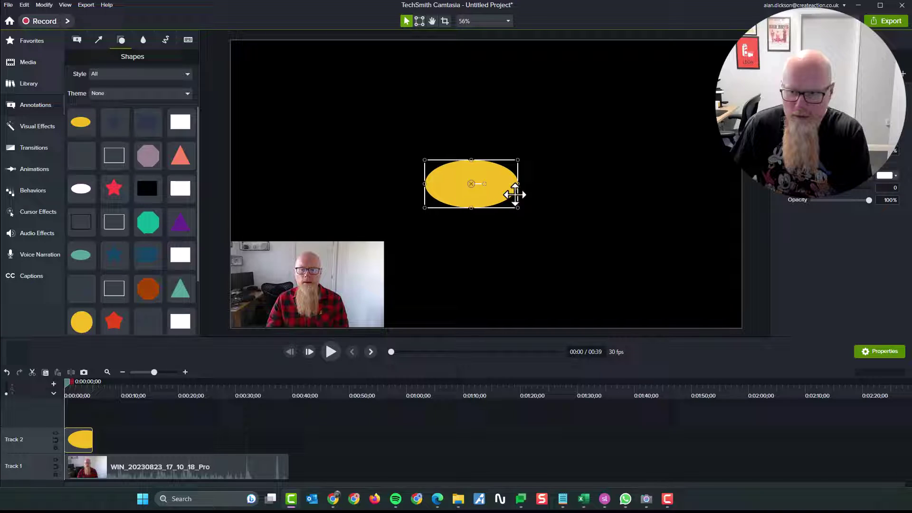
pyautogui.moveTo(518, 209); pyautogui.dragTo(514, 248)
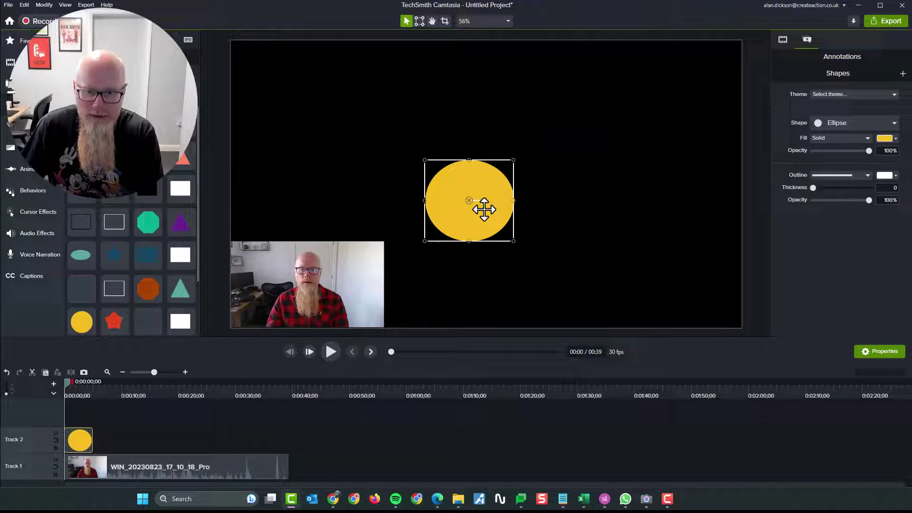
pyautogui.click(885, 354)
pyautogui.click(886, 355)
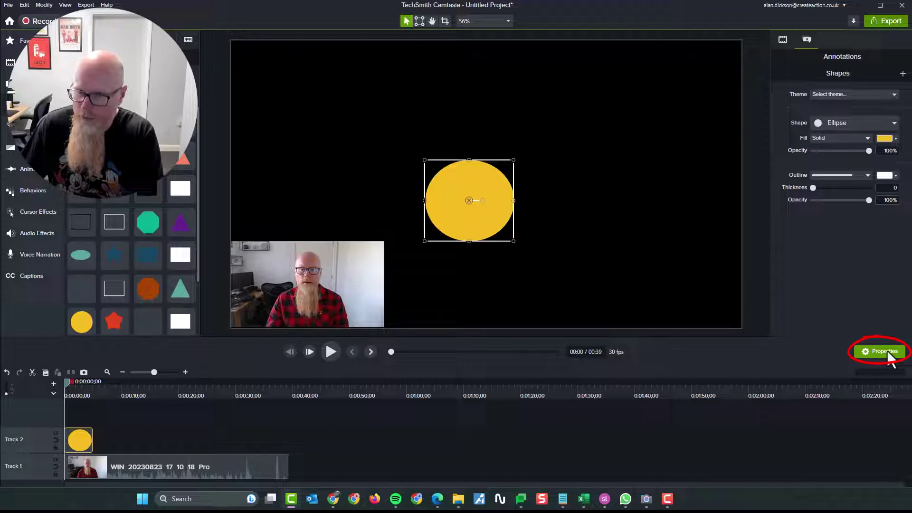
pyautogui.click(782, 46)
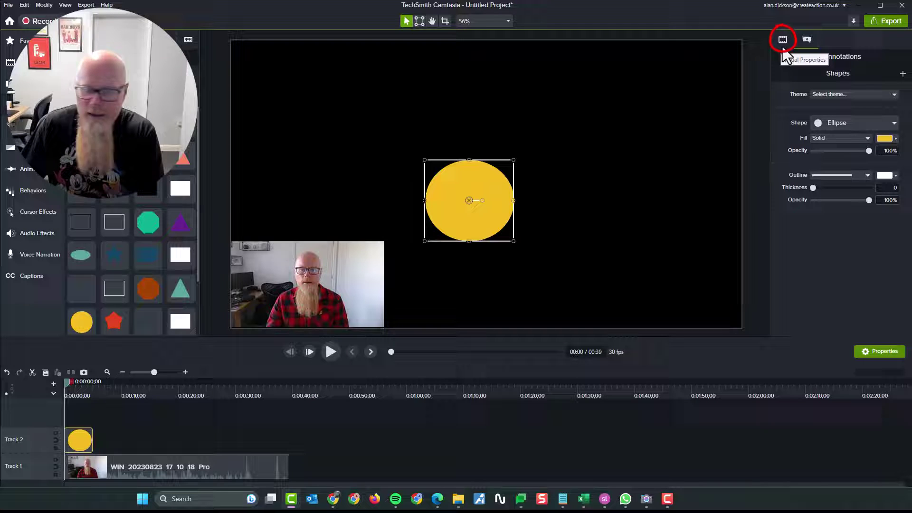
pyautogui.click(785, 42)
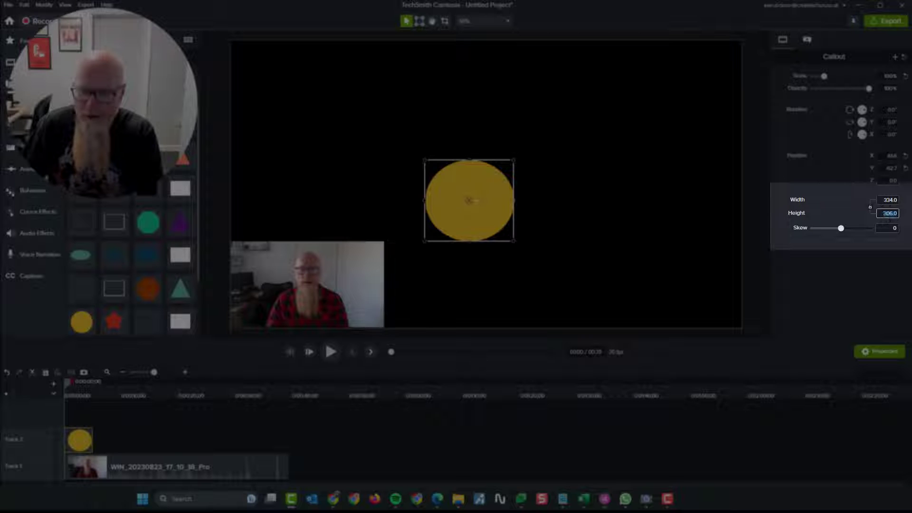
pyautogui.write('4')
pyautogui.press('Return')
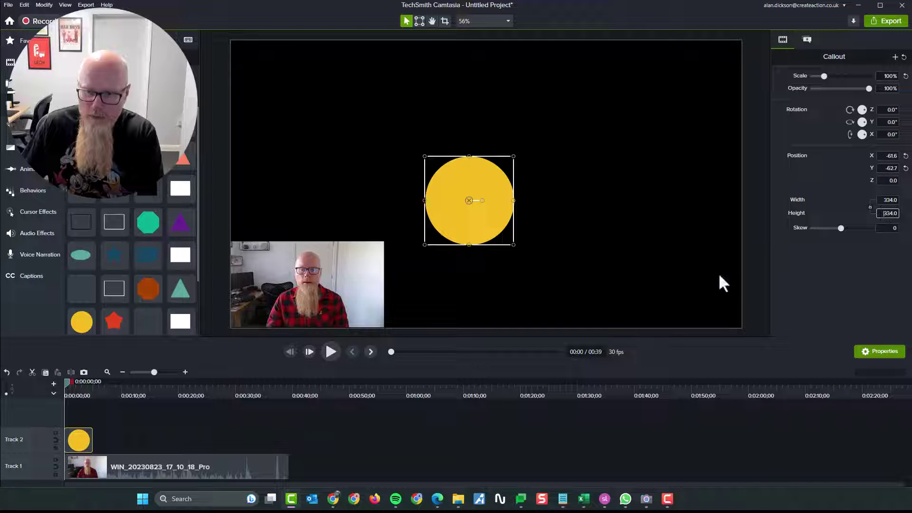
pyautogui.click(648, 261)
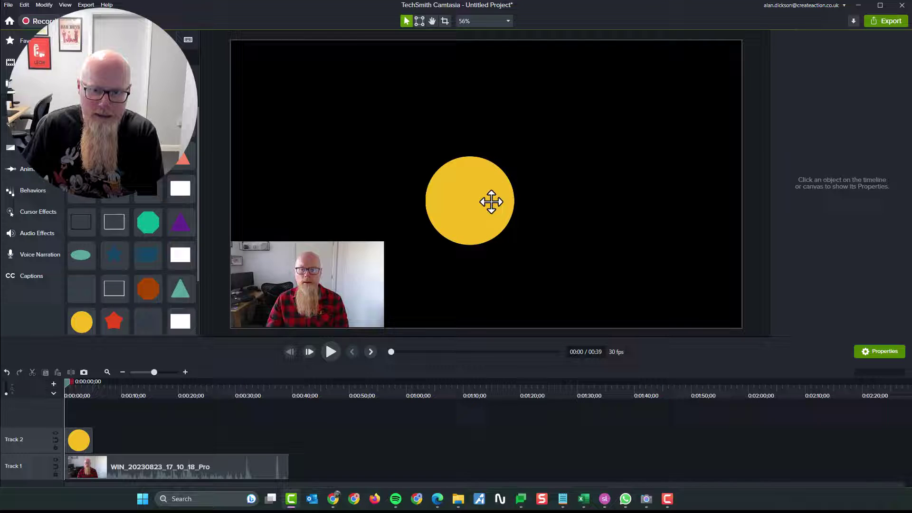
# Position the yellow circle over the webcam clip and apply Media Matte in Alpha mode
pyautogui.moveTo(491, 202); pyautogui.dragTo(332, 284)
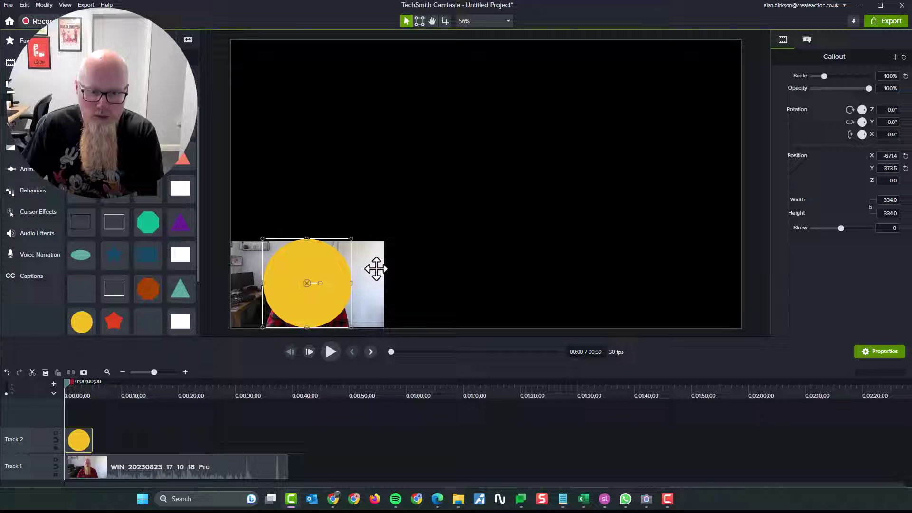
pyautogui.moveTo(304, 312)
pyautogui.mouseDown()
pyautogui.moveTo(466, 273)
pyautogui.moveTo(332, 314)
pyautogui.moveTo(306, 312)
pyautogui.moveTo(482, 258)
pyautogui.moveTo(511, 231)
pyautogui.moveTo(317, 301)
pyautogui.mouseUp()
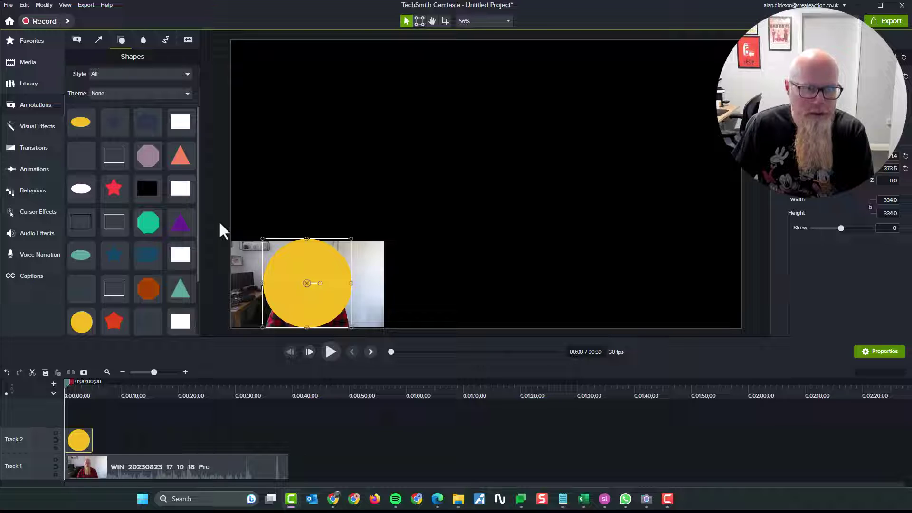
pyautogui.click(31, 127)
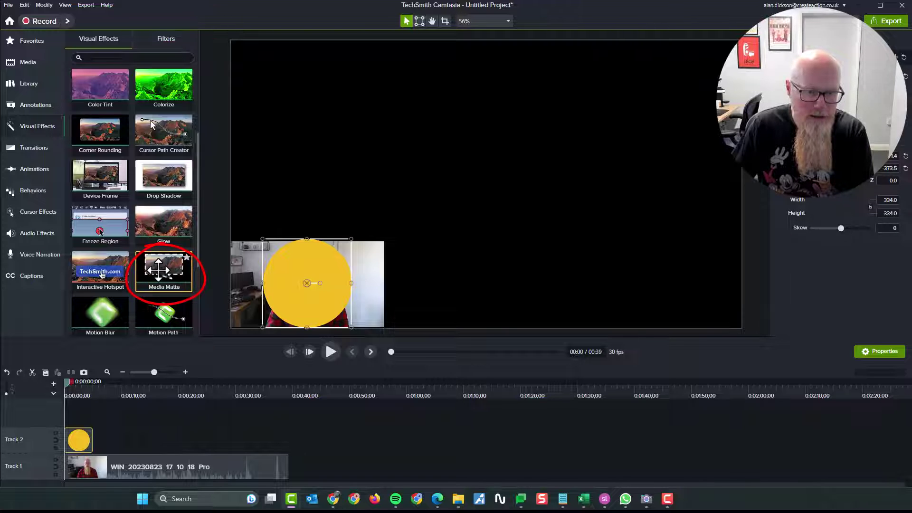
pyautogui.moveTo(162, 270); pyautogui.dragTo(284, 264)
pyautogui.press('Escape')
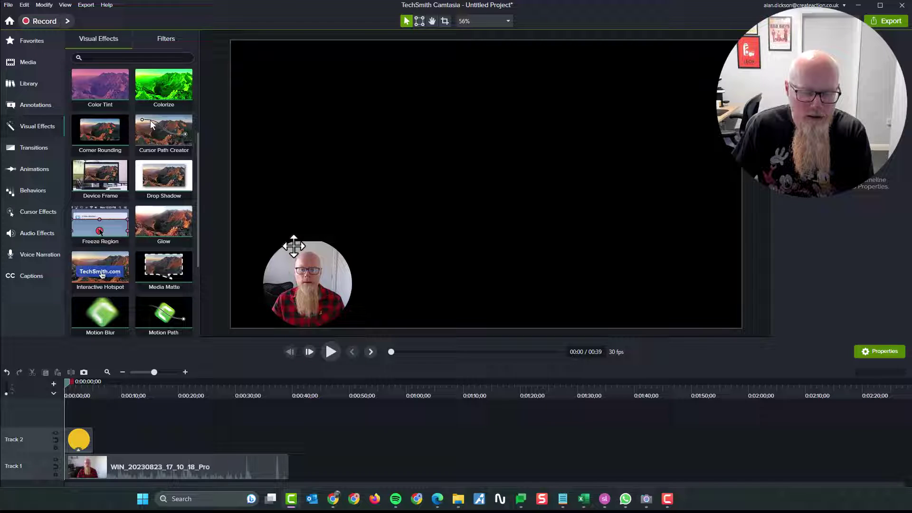
# Undo the Media Matte and set the circle shape's Width to 325 for a 325 by 325 circle
pyautogui.click(22, 6)
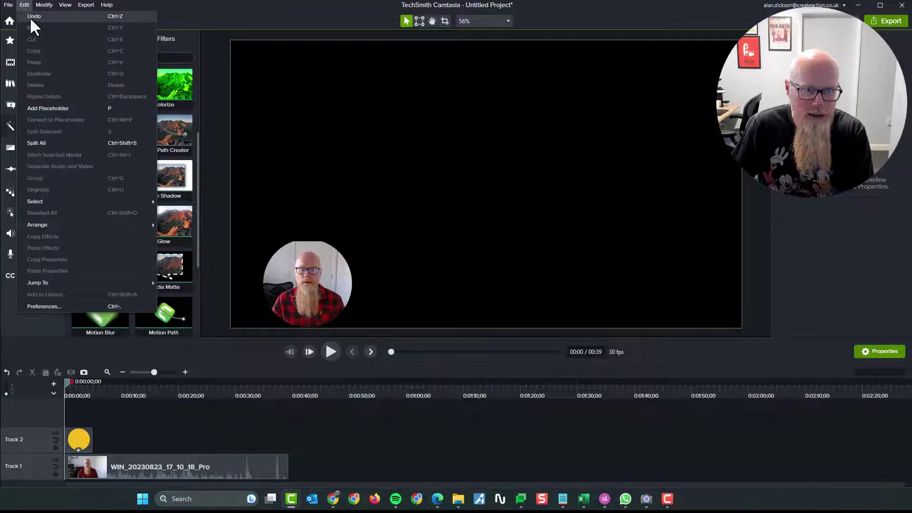
pyautogui.click(30, 16)
pyautogui.click(314, 286)
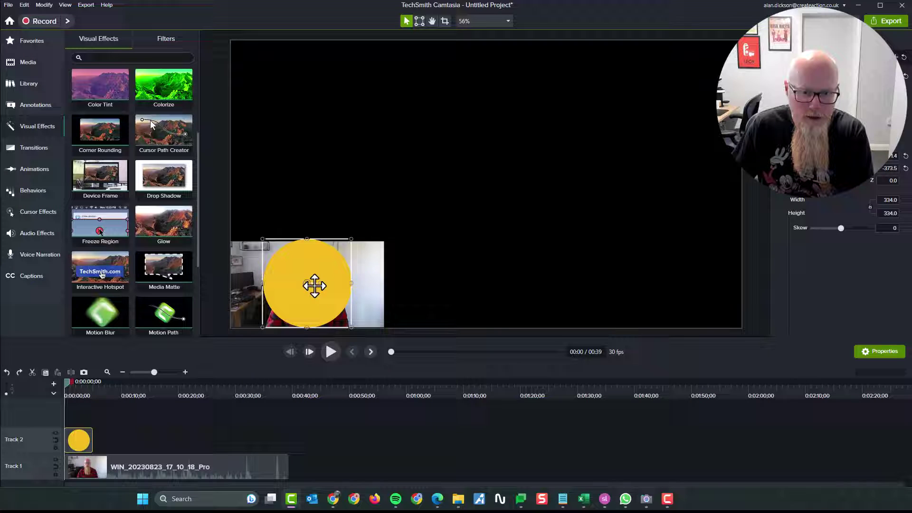
pyautogui.moveTo(353, 237)
pyautogui.mouseDown()
pyautogui.moveTo(332, 256)
pyautogui.moveTo(350, 238)
pyautogui.moveTo(342, 248)
pyautogui.mouseUp()
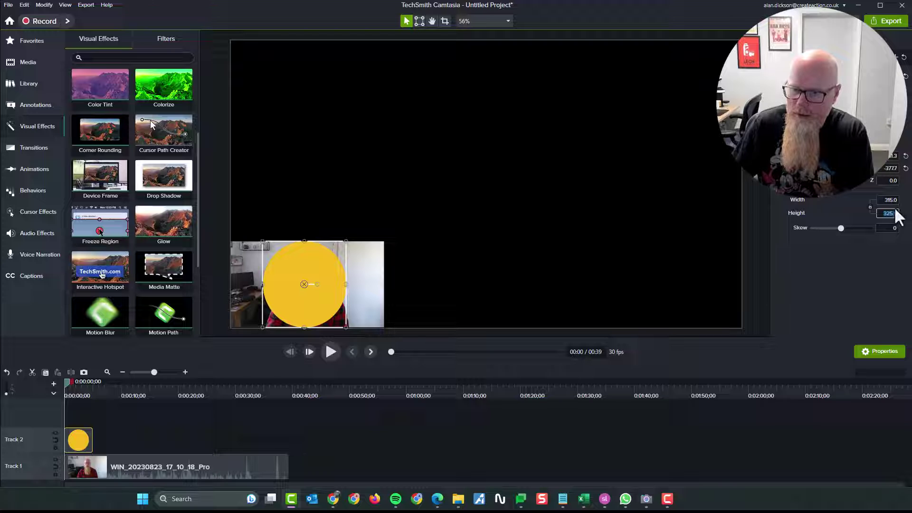
pyautogui.write('32')
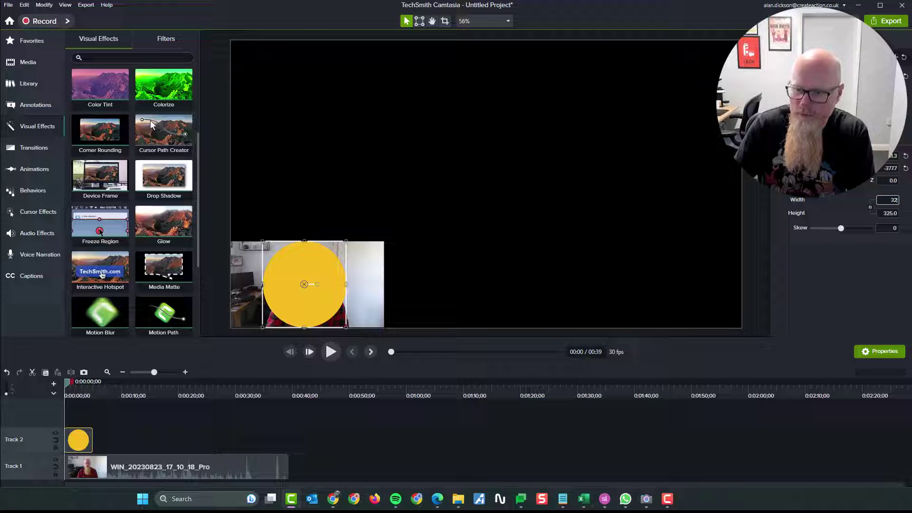
pyautogui.write('5')
pyautogui.press('Return')
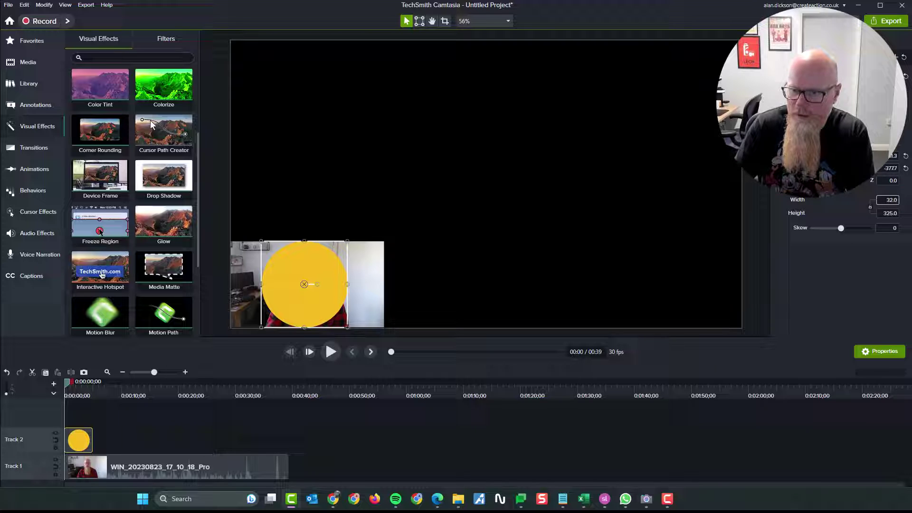
pyautogui.click(576, 272)
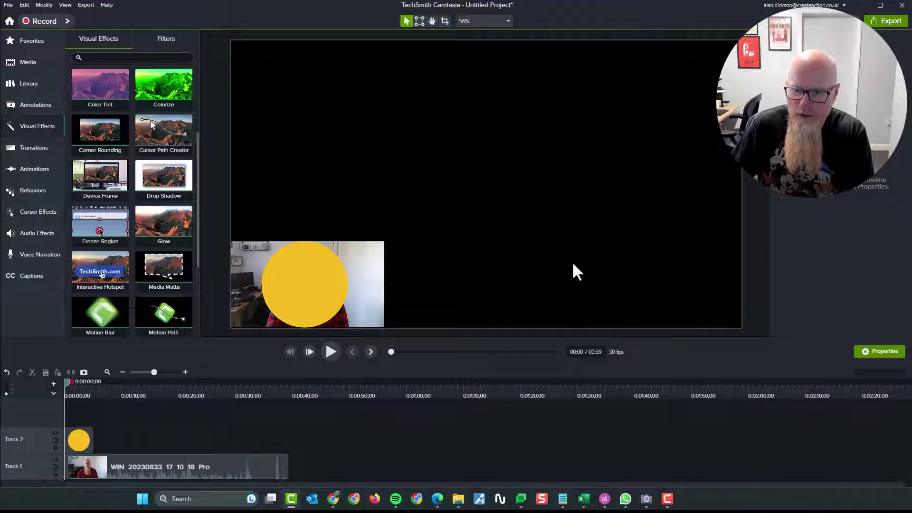
pyautogui.click(319, 305)
# Apply Media Matte to the 325 circle and nudge the masked webcam slightly right
pyautogui.moveTo(186, 300); pyautogui.dragTo(304, 286)
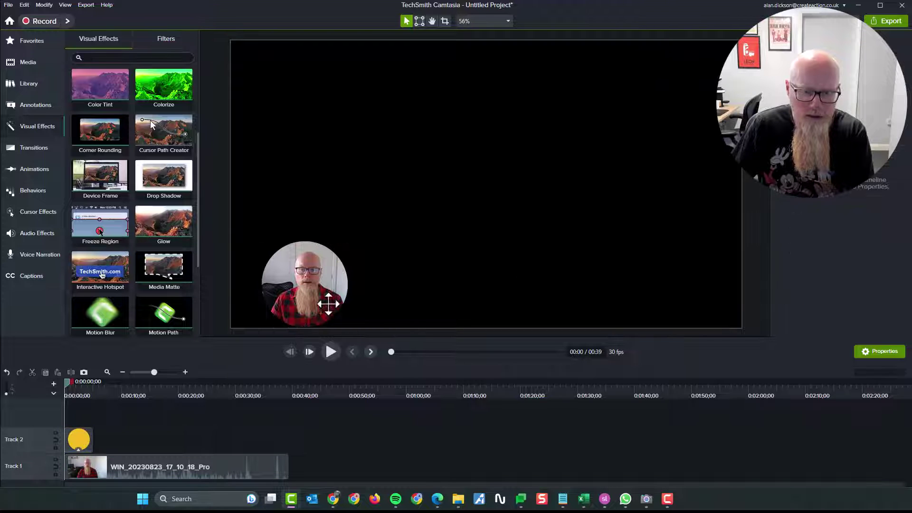
pyautogui.moveTo(315, 302)
pyautogui.mouseDown()
pyautogui.moveTo(491, 289)
pyautogui.moveTo(315, 300)
pyautogui.moveTo(452, 310)
pyautogui.moveTo(261, 304)
pyautogui.moveTo(389, 309)
pyautogui.moveTo(281, 308)
pyautogui.moveTo(343, 309)
pyautogui.moveTo(320, 306)
pyautogui.mouseUp()
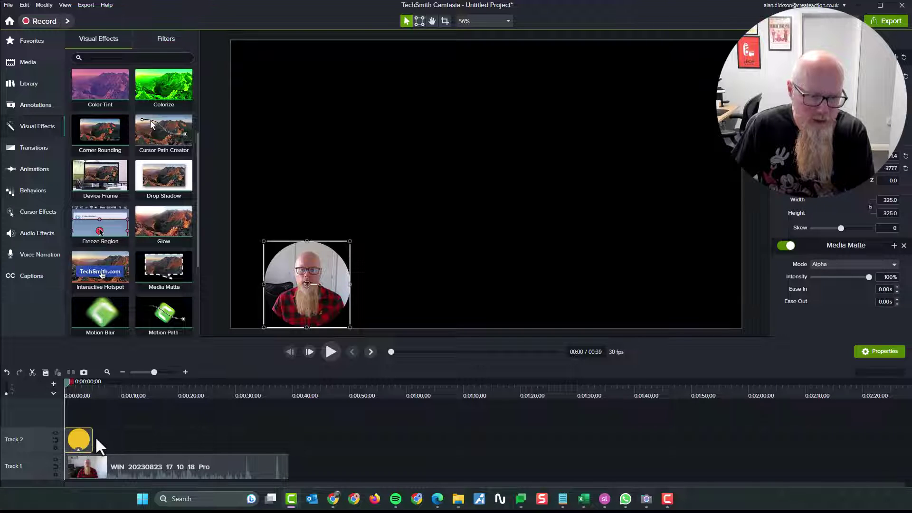
# Extend the circle shape clip to the webcam clip's length and group both into Group 2
pyautogui.moveTo(94, 439); pyautogui.dragTo(288, 442)
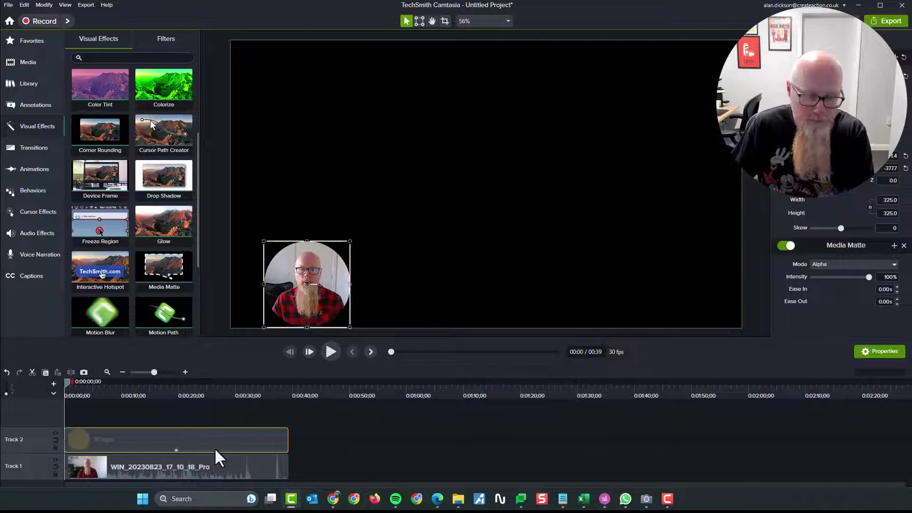
pyautogui.keyDown('ctrl'); pyautogui.click(145, 467); pyautogui.keyUp('ctrl')
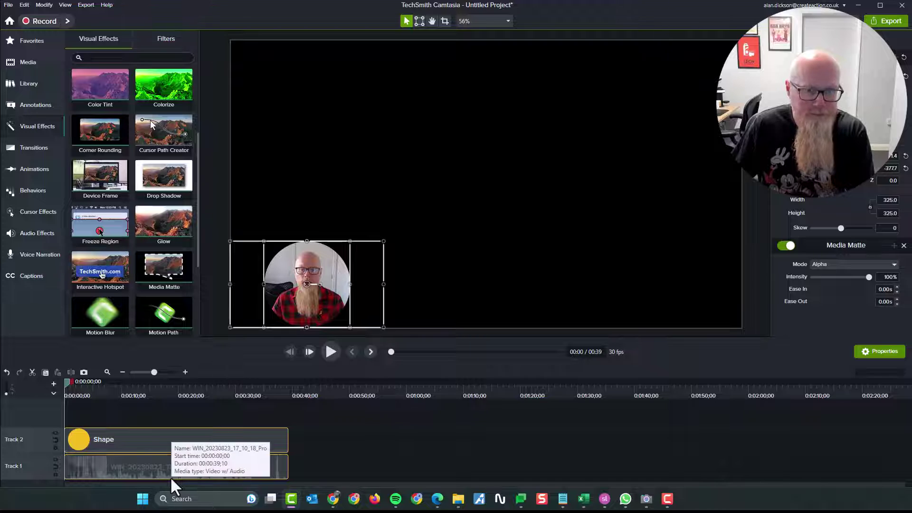
pyautogui.rightClick(156, 469)
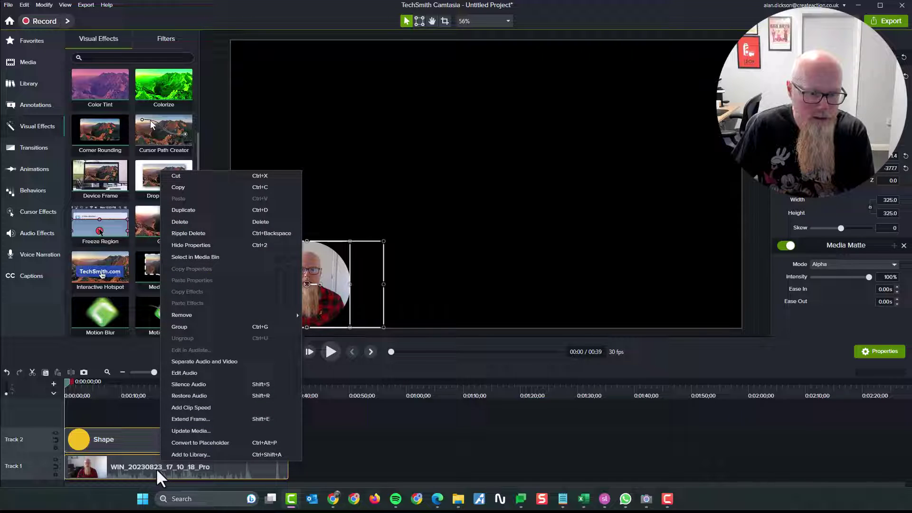
pyautogui.click(198, 327)
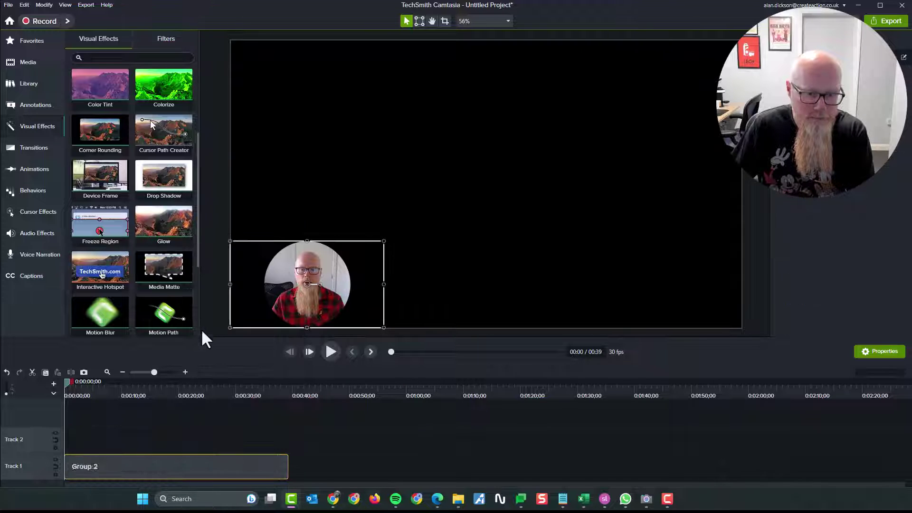
pyautogui.click(361, 457)
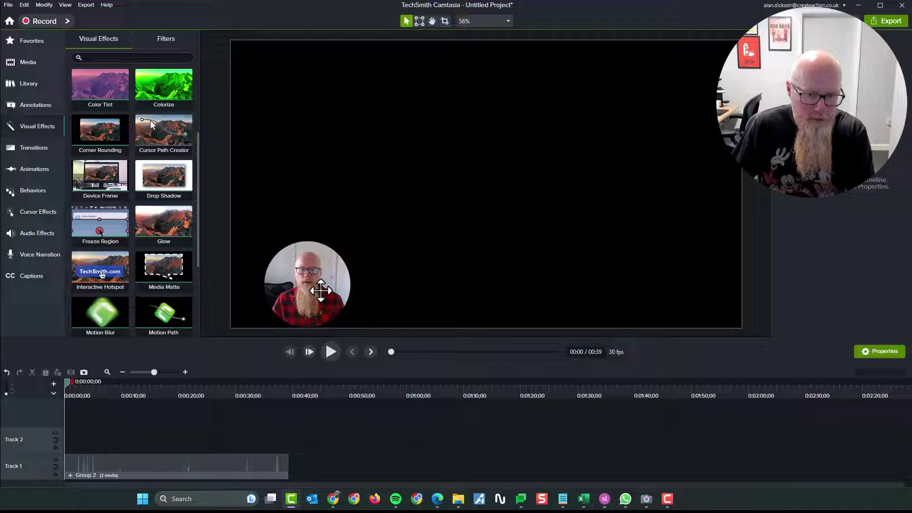
# Move Group 2 to the canvas's bottom-right corner and crop its edges tightly around the circle
pyautogui.moveTo(321, 291); pyautogui.dragTo(689, 295)
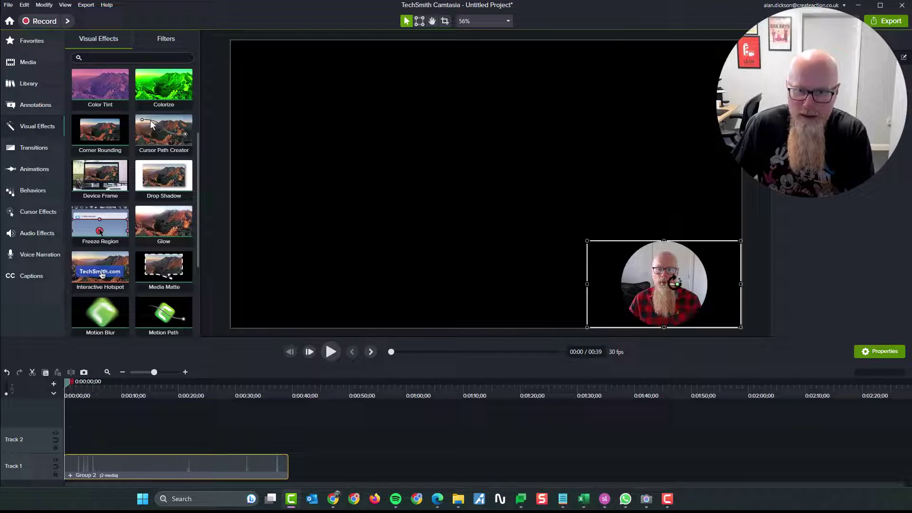
pyautogui.click(445, 25)
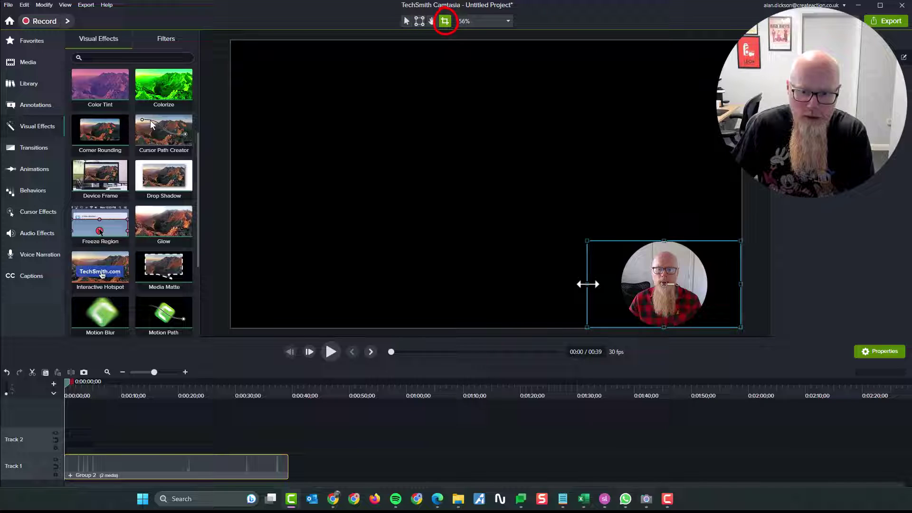
pyautogui.moveTo(588, 284); pyautogui.dragTo(614, 285)
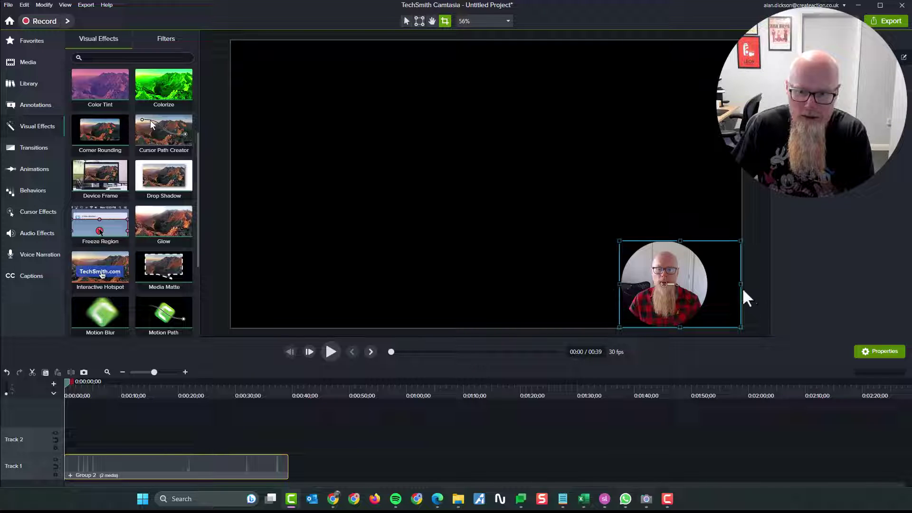
pyautogui.moveTo(740, 284); pyautogui.dragTo(694, 299)
pyautogui.click(564, 205)
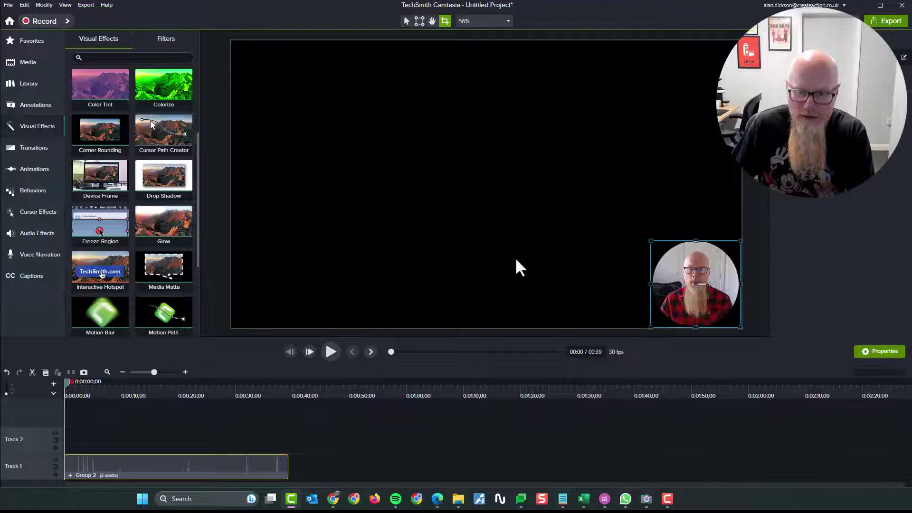
pyautogui.click(532, 268)
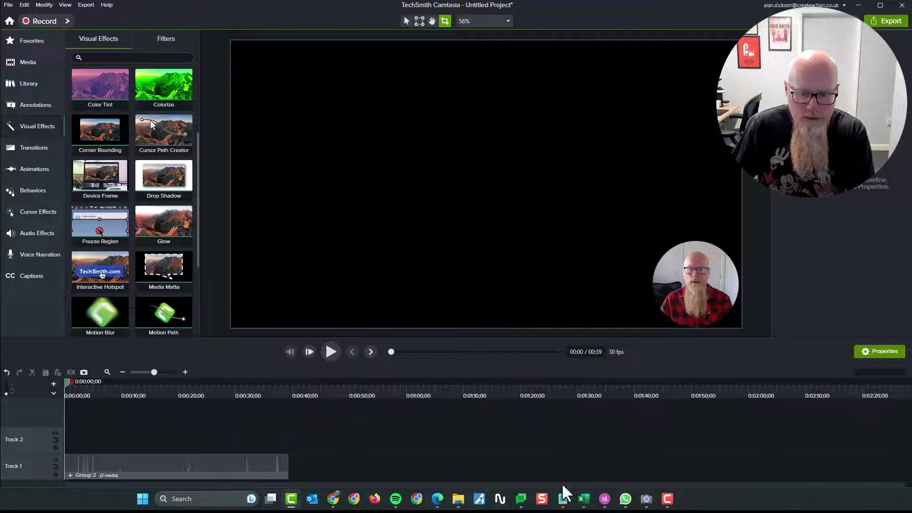
# Import the second webcam video from the Camera Roll folder into the project
pyautogui.click(458, 499)
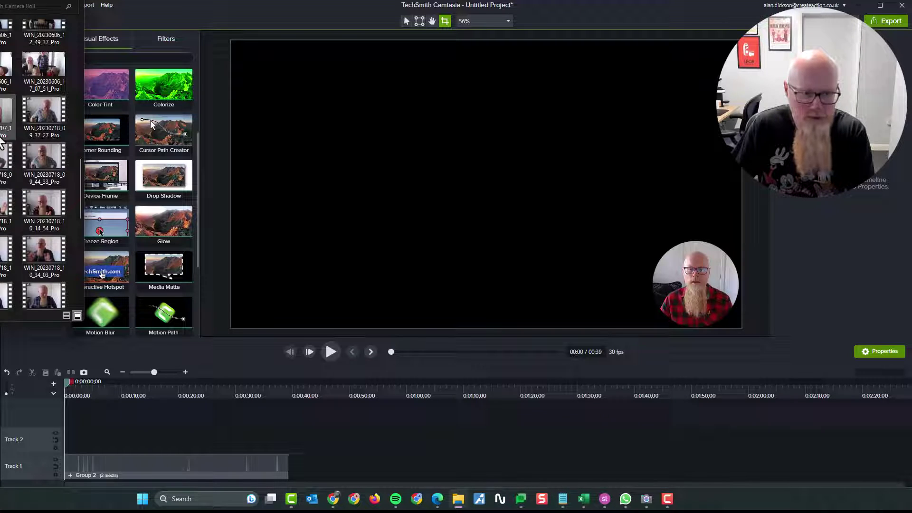
pyautogui.moveTo(71, 3); pyautogui.dragTo(225, 6)
pyautogui.moveTo(200, 86); pyautogui.dragTo(497, 268)
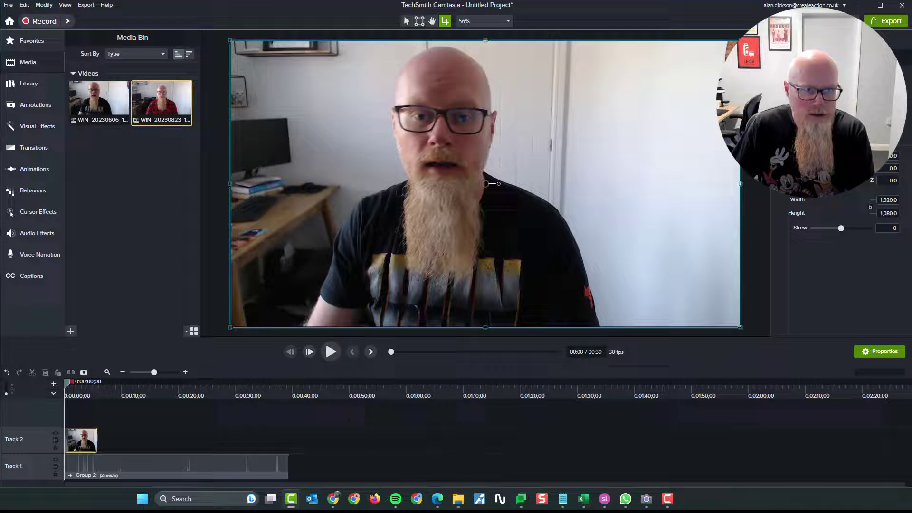
pyautogui.hotkey('alt', 'Tab')
pyautogui.hotkey('alt', 'Tab')
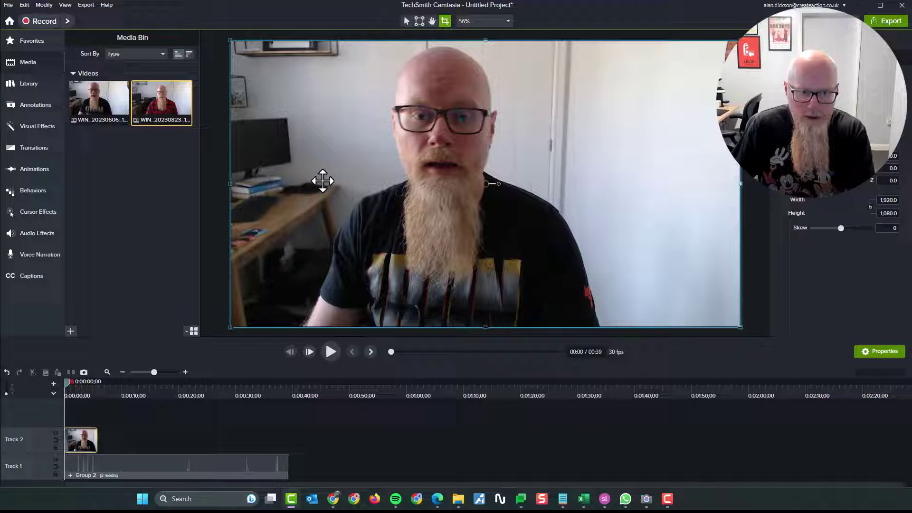
# Move Group 2 up to Track 2 and delete the full-frame video from Track 1
pyautogui.moveTo(91, 479); pyautogui.dragTo(94, 422)
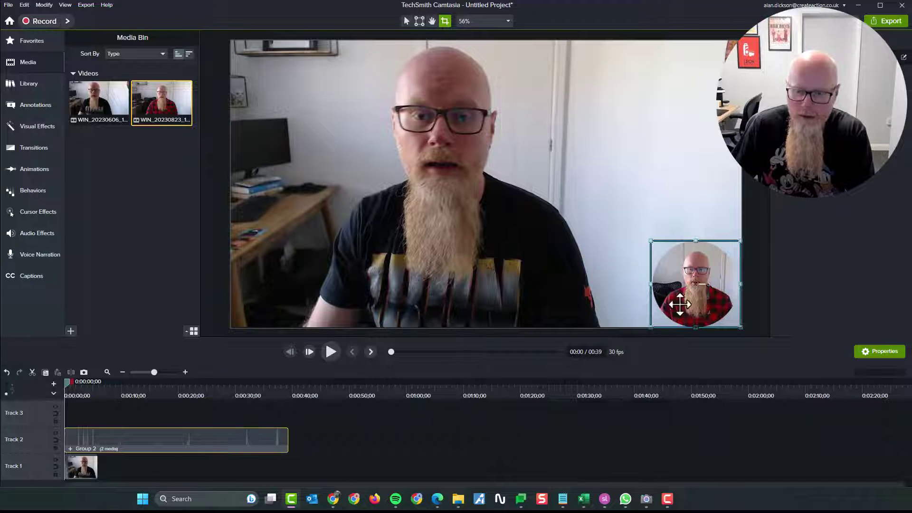
pyautogui.click(637, 253)
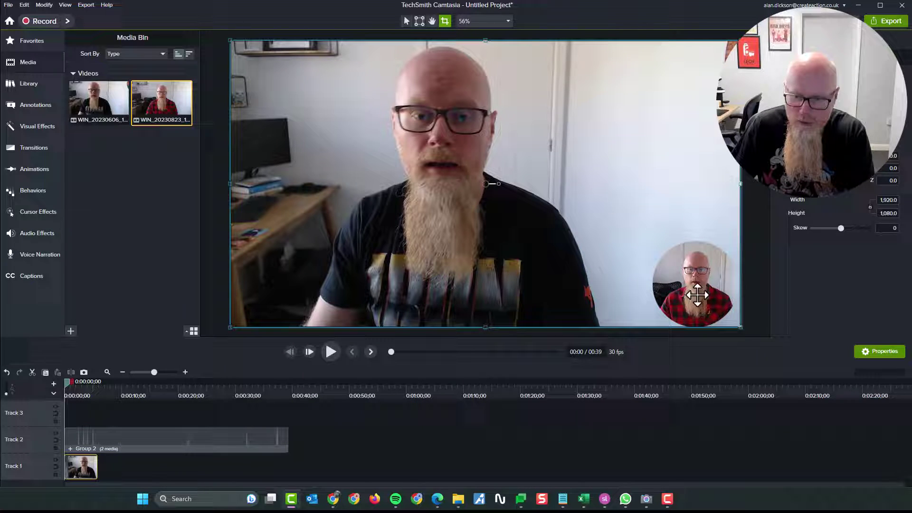
pyautogui.moveTo(64, 383)
pyautogui.mouseDown()
pyautogui.moveTo(93, 383)
pyautogui.moveTo(71, 383)
pyautogui.mouseUp()
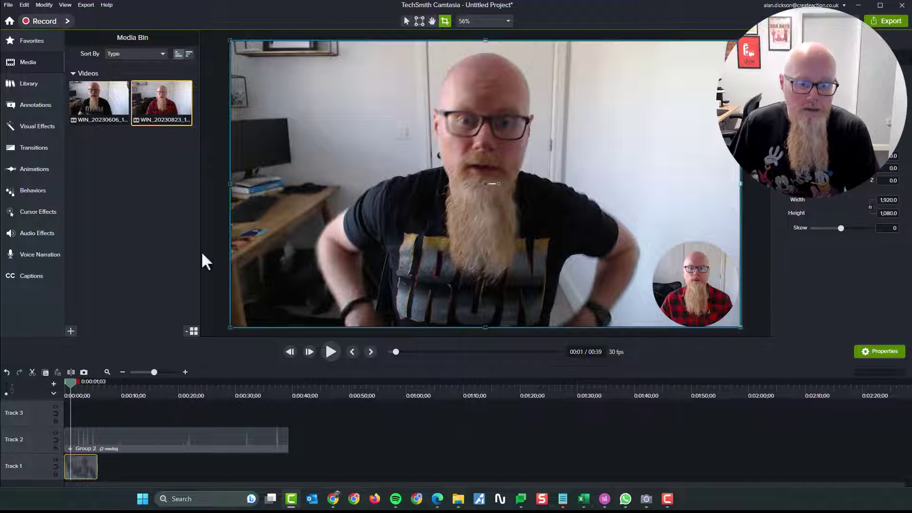
pyautogui.click(137, 282)
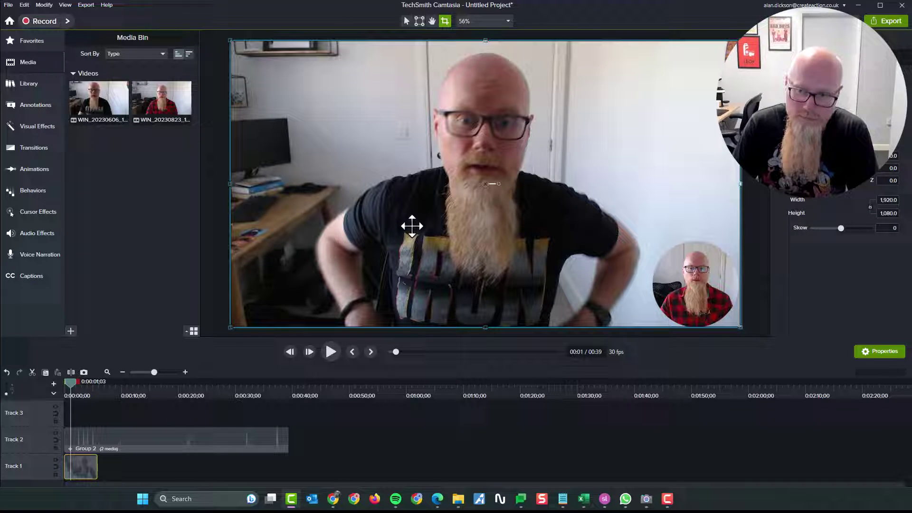
pyautogui.press('Delete')
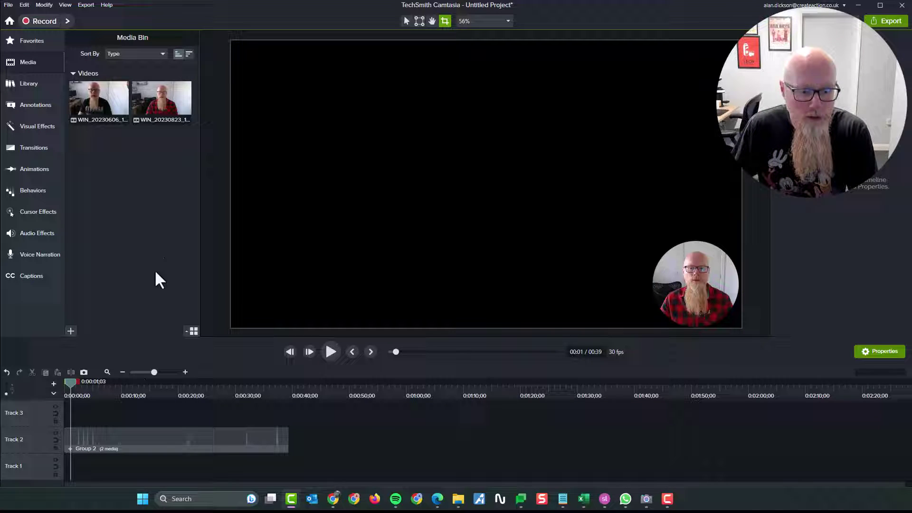
# Move Group 2 down to Track 1 and add the second webcam clip to the canvas uncropped
pyautogui.moveTo(142, 449); pyautogui.dragTo(138, 479)
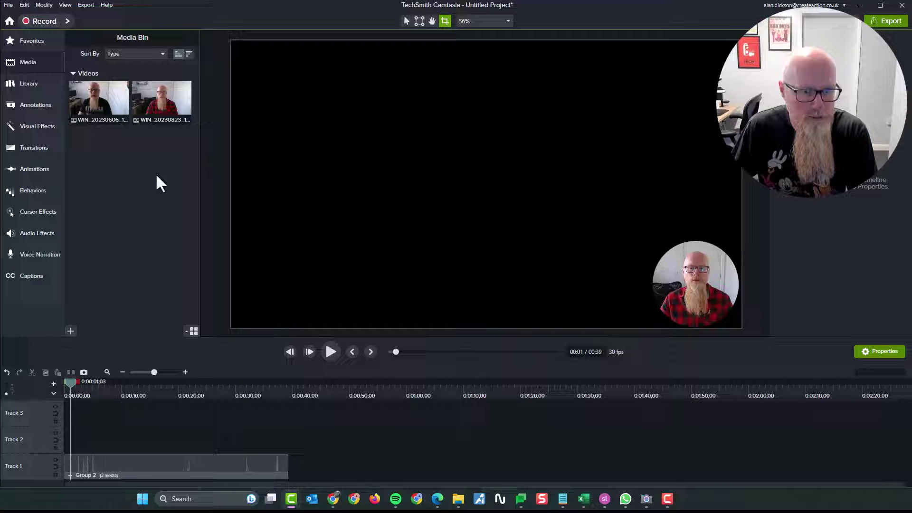
pyautogui.moveTo(95, 97); pyautogui.dragTo(399, 191)
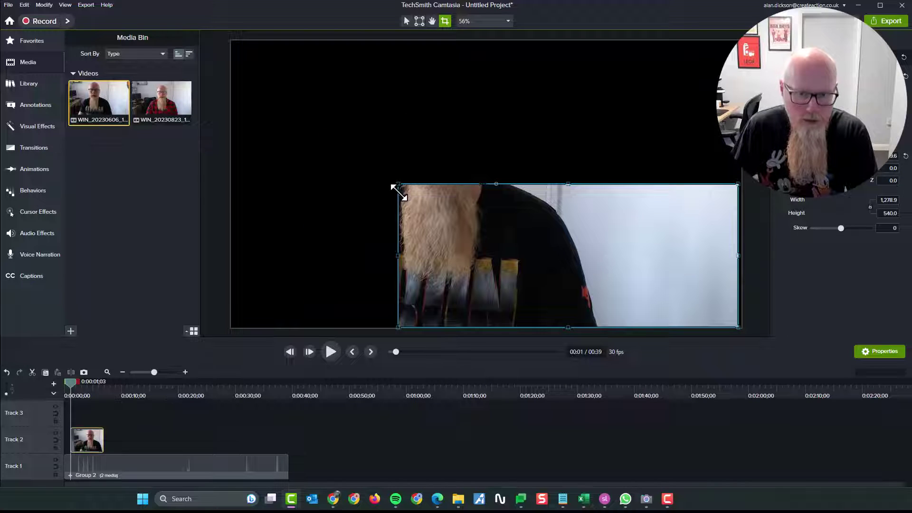
pyautogui.hotkey('ctrl', 'z')
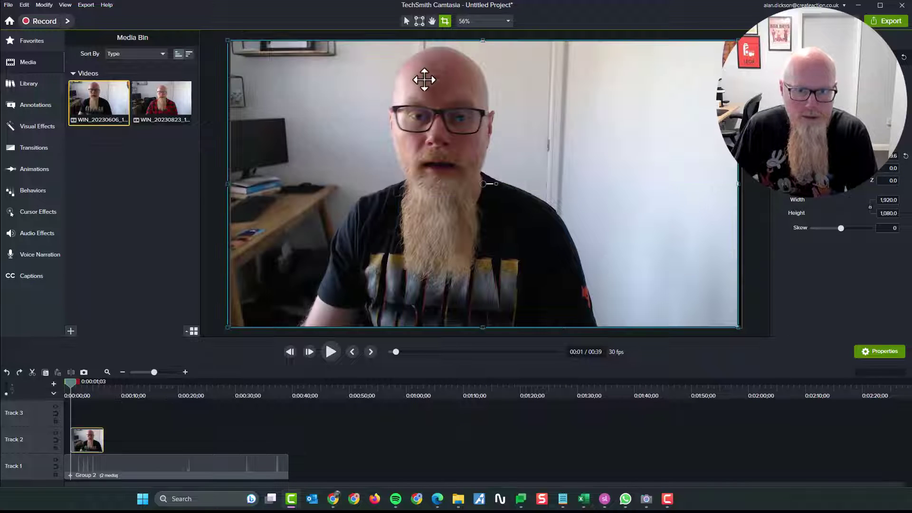
pyautogui.click(407, 21)
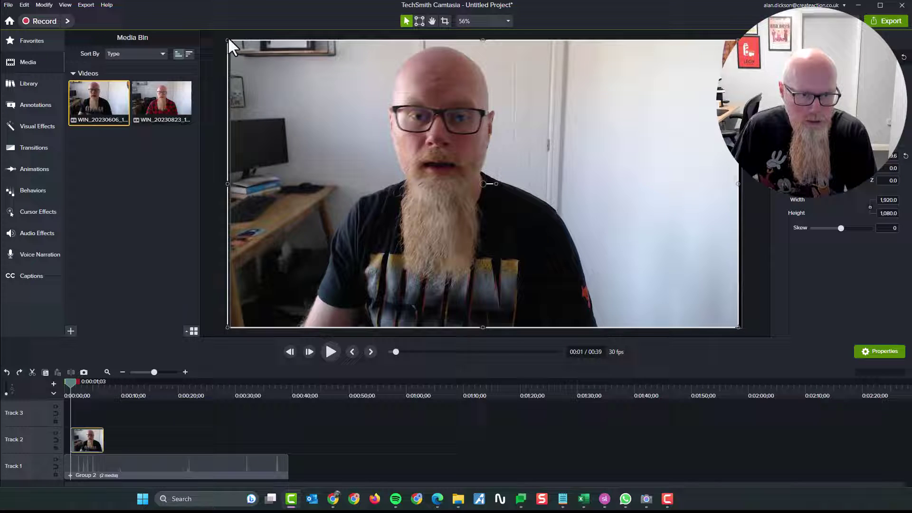
# Shrink the clip to 895 by 503.4 mid-canvas and place it around 0:50 on the timeline
pyautogui.moveTo(228, 47); pyautogui.dragTo(501, 194)
pyautogui.moveTo(615, 282); pyautogui.dragTo(501, 255)
pyautogui.moveTo(84, 440); pyautogui.dragTo(363, 466)
pyautogui.click(360, 386)
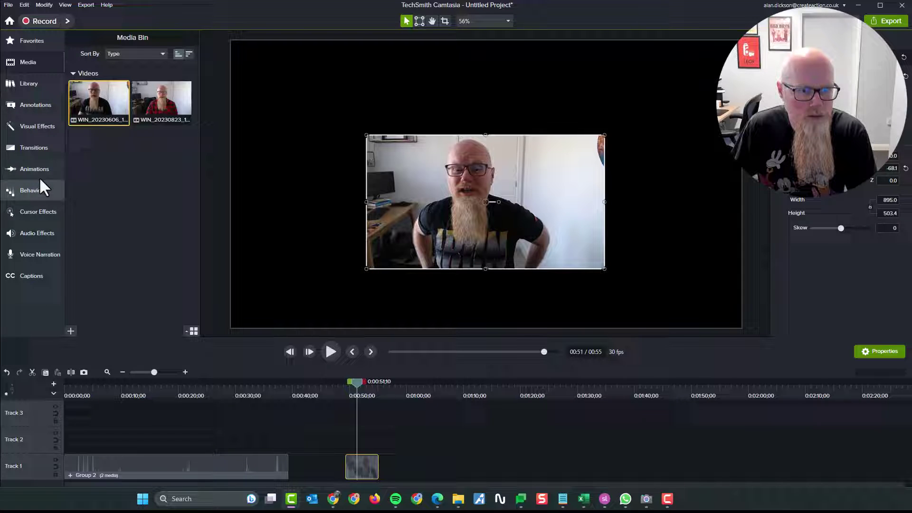
# Drop a red star from Annotations Shapes onto the webcam video and enlarge it
pyautogui.click(38, 104)
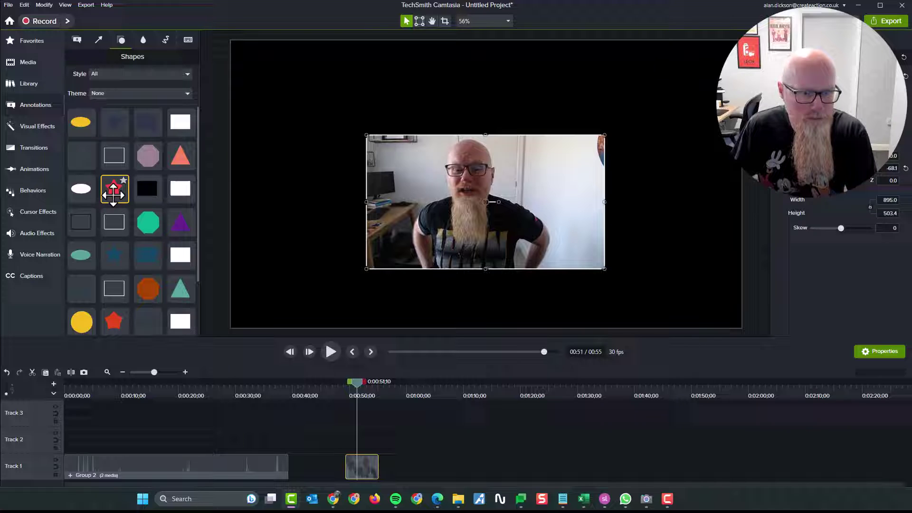
pyautogui.moveTo(114, 188); pyautogui.dragTo(521, 136)
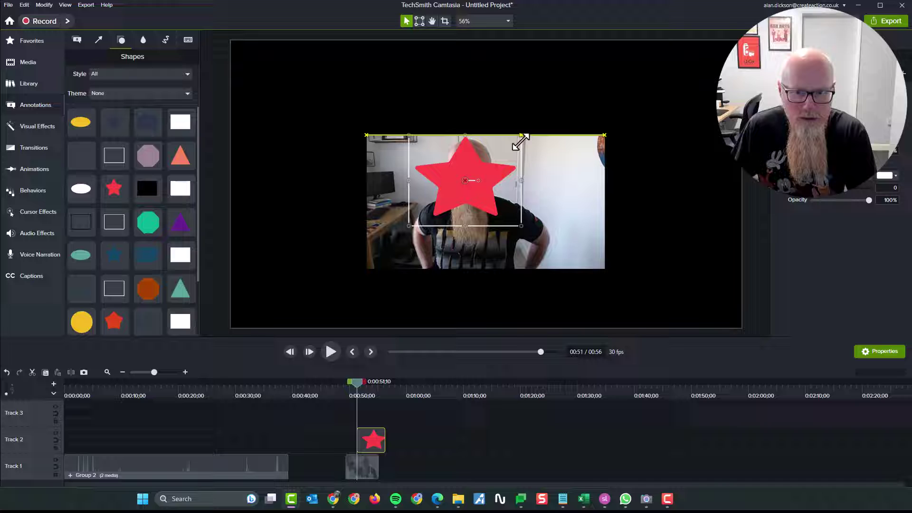
pyautogui.moveTo(520, 227); pyautogui.dragTo(580, 284)
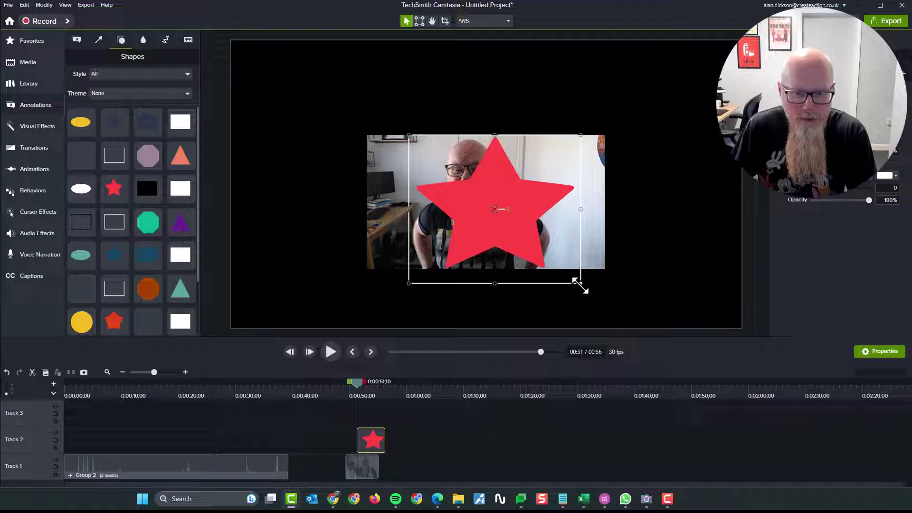
# Narrow the star to about 514 by 488 and nudge it left over the face
pyautogui.click(682, 315)
pyautogui.click(497, 224)
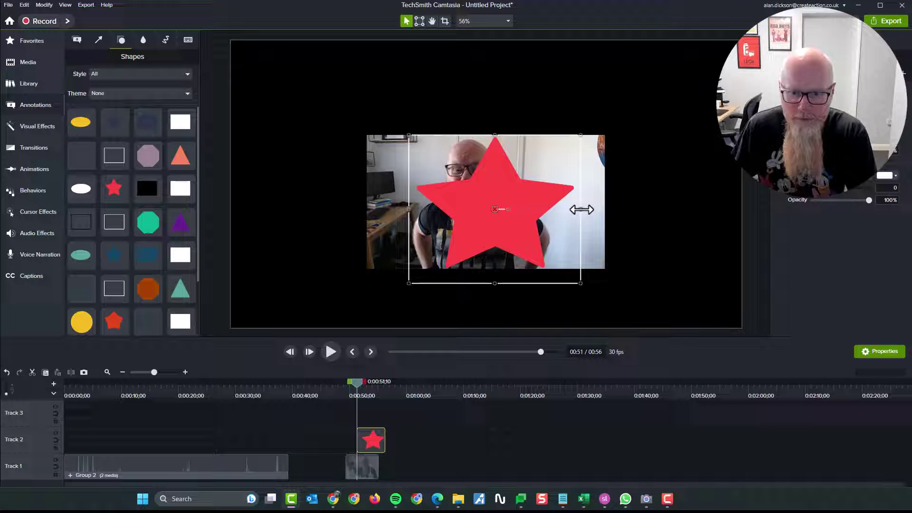
pyautogui.moveTo(580, 209); pyautogui.dragTo(557, 209)
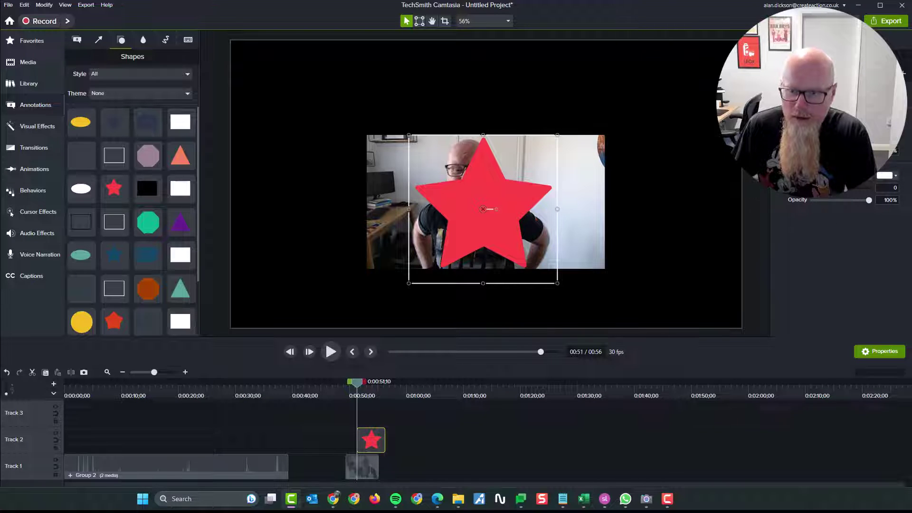
pyautogui.scroll(-3, 884, 210)
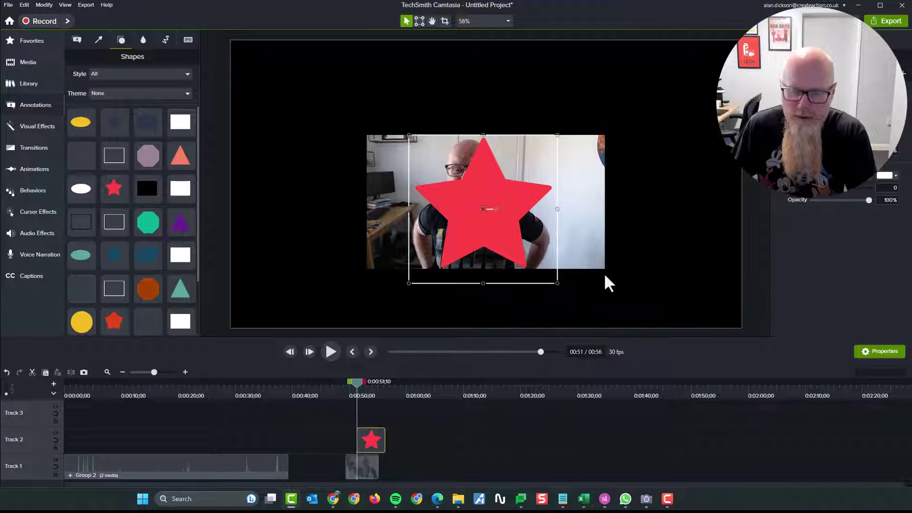
pyautogui.click(503, 291)
pyautogui.moveTo(479, 211); pyautogui.dragTo(473, 209)
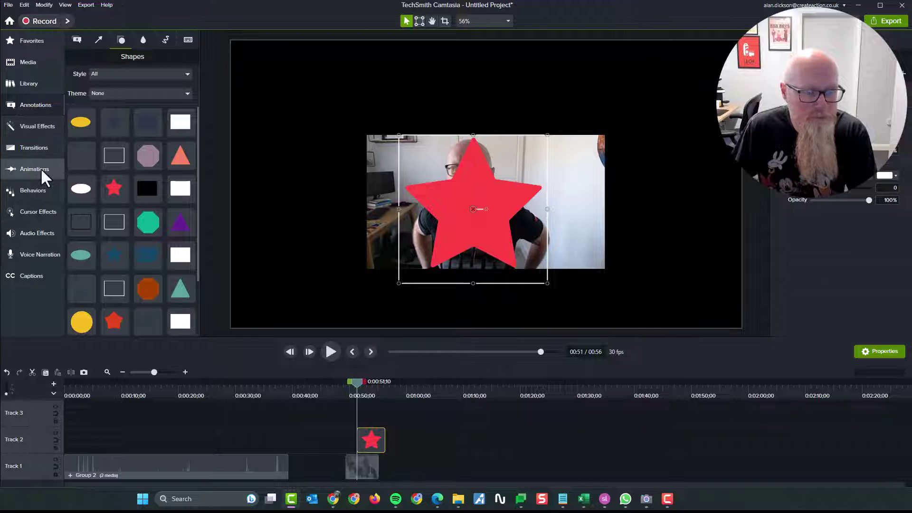
# Apply the Media Matte visual effect to the star and trim the star clip's start to line up
pyautogui.click(47, 126)
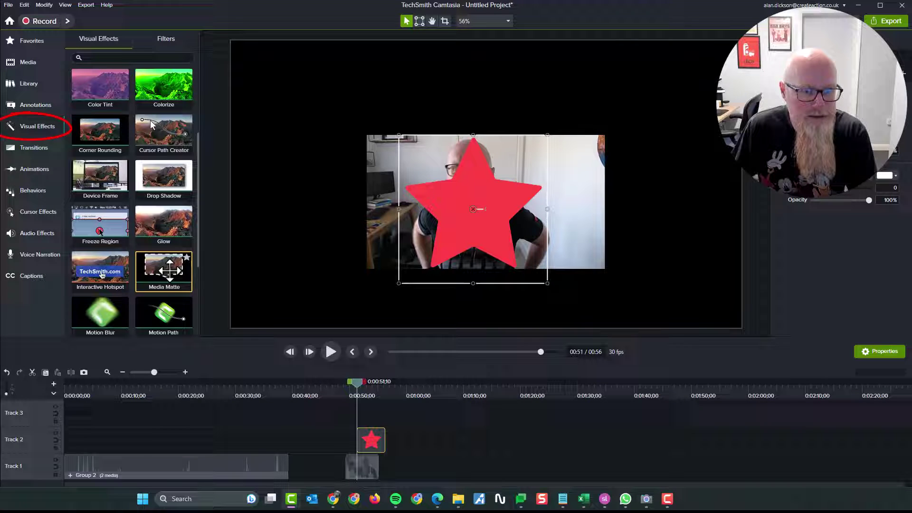
pyautogui.moveTo(164, 273); pyautogui.dragTo(477, 215)
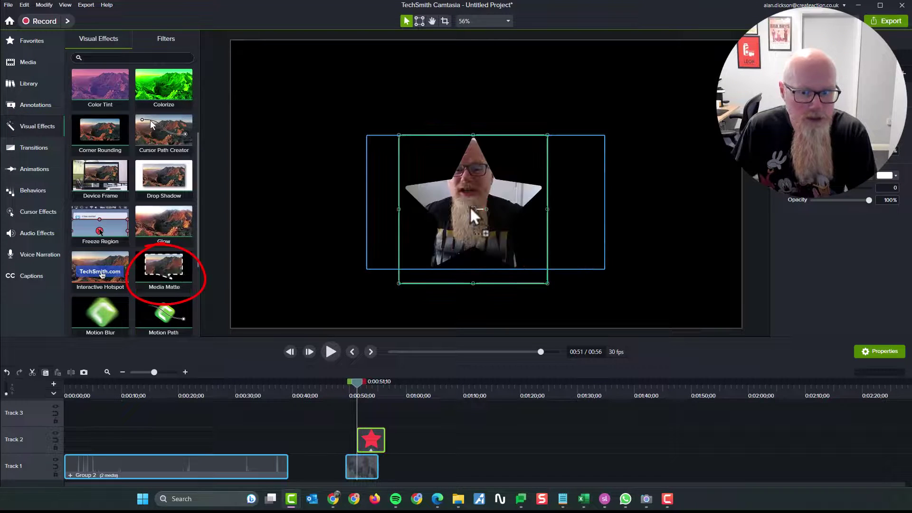
pyautogui.click(537, 314)
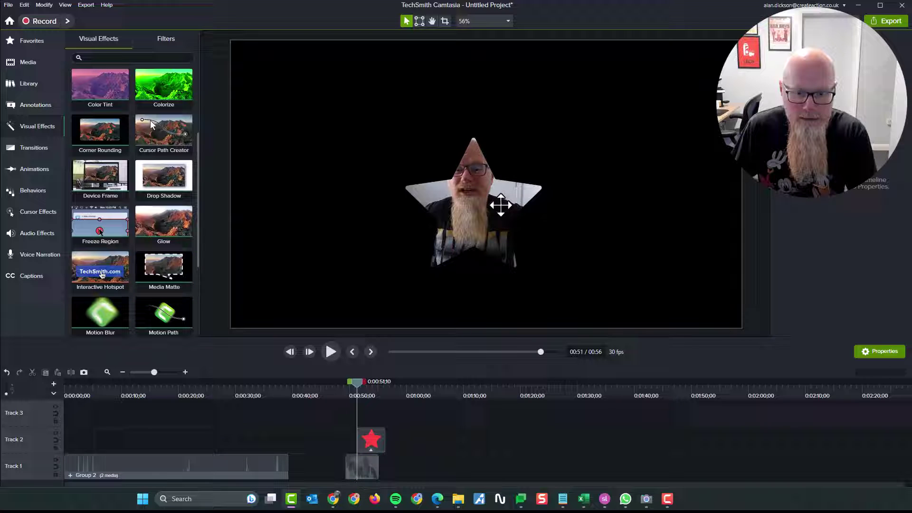
pyautogui.moveTo(357, 441); pyautogui.dragTo(378, 450)
# Group the star and webcam clip as Group 3 and move the star video to the left
pyautogui.keyDown('ctrl'); pyautogui.click(364, 470); pyautogui.keyUp('ctrl')
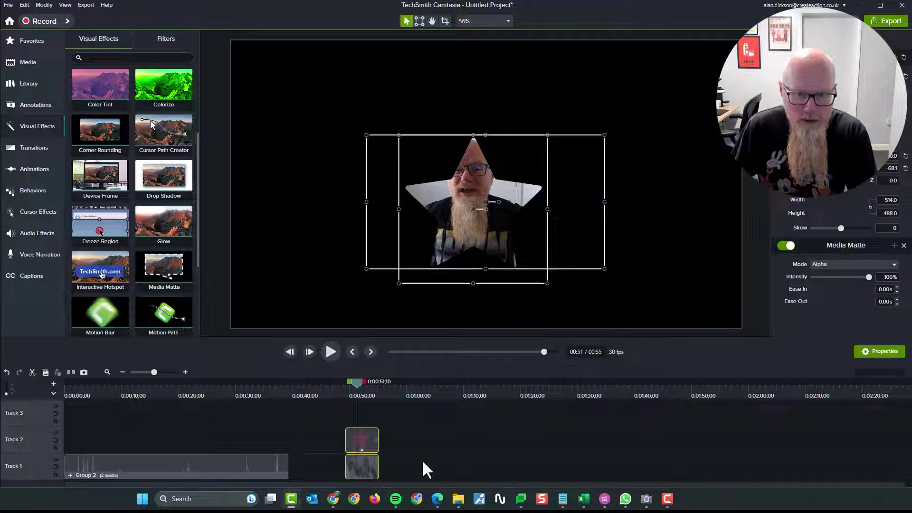
pyautogui.rightClick(369, 438)
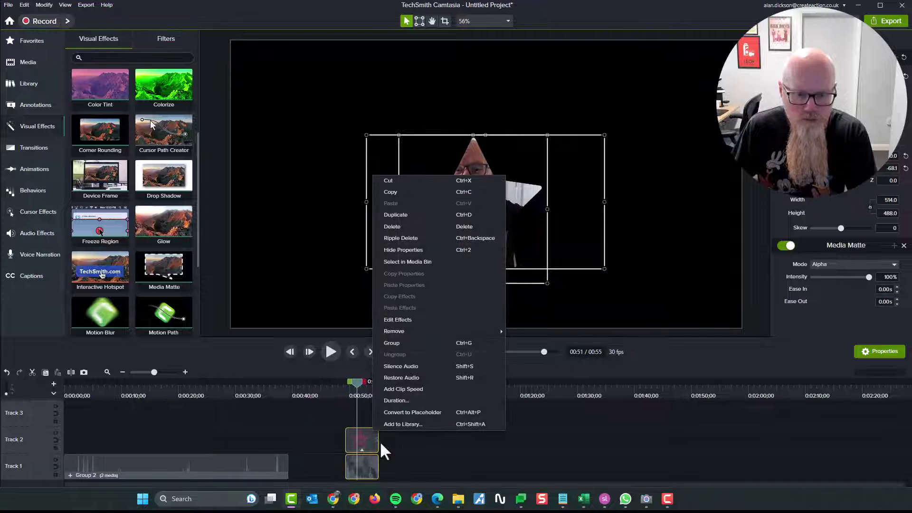
pyautogui.click(501, 343)
pyautogui.moveTo(470, 229); pyautogui.dragTo(300, 278)
# Move Group 3 onto Track 2 near 0:29 and nudge the circle video slightly up-left
pyautogui.moveTo(354, 464); pyautogui.dragTo(240, 439)
pyautogui.click(242, 389)
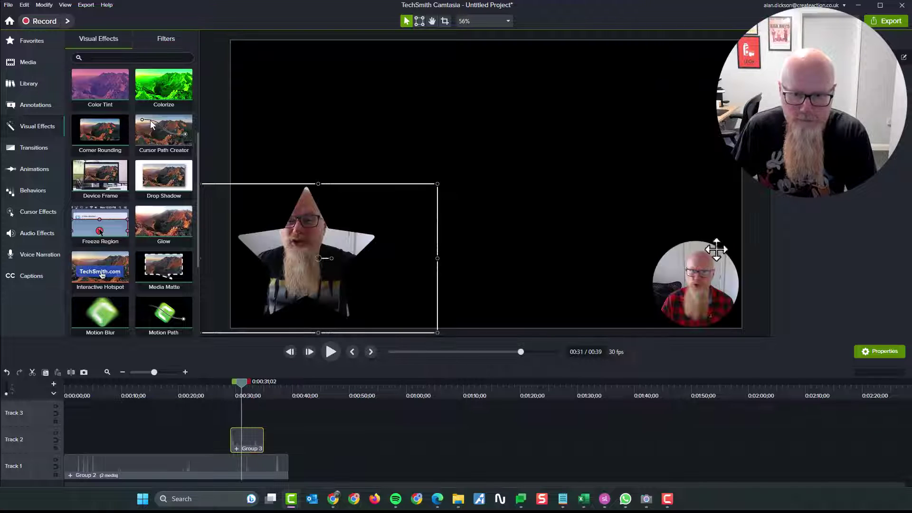
pyautogui.click(694, 319)
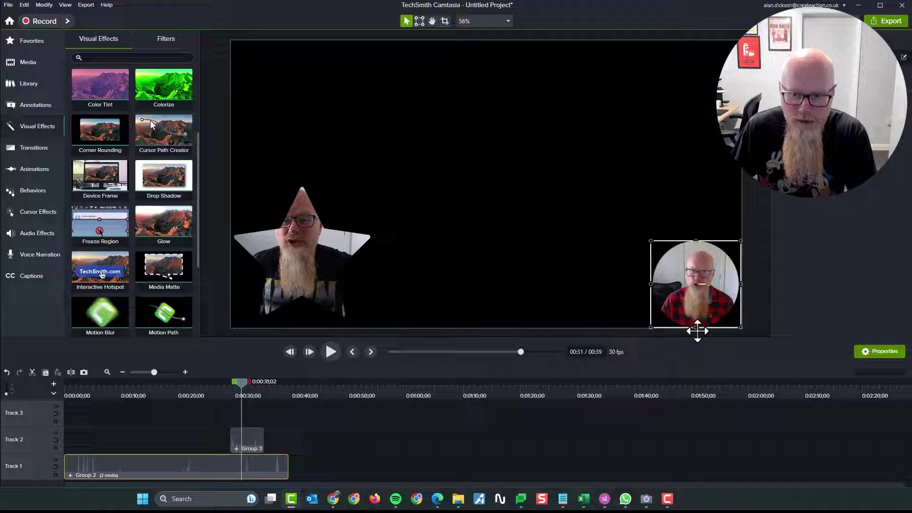
pyautogui.moveTo(689, 305); pyautogui.dragTo(677, 296)
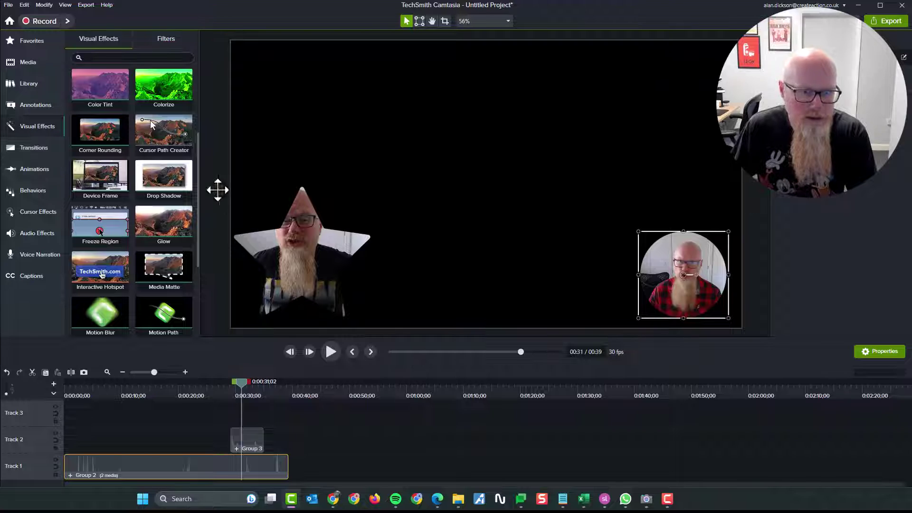
# Switch the left sidebar from Animations and Transitions to the Annotations Shapes library
pyautogui.click(34, 171)
pyautogui.click(34, 144)
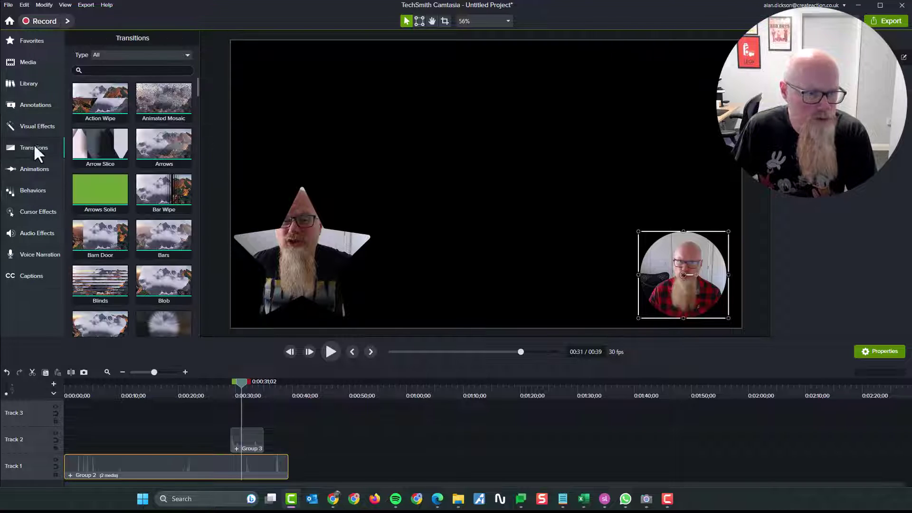
pyautogui.click(36, 105)
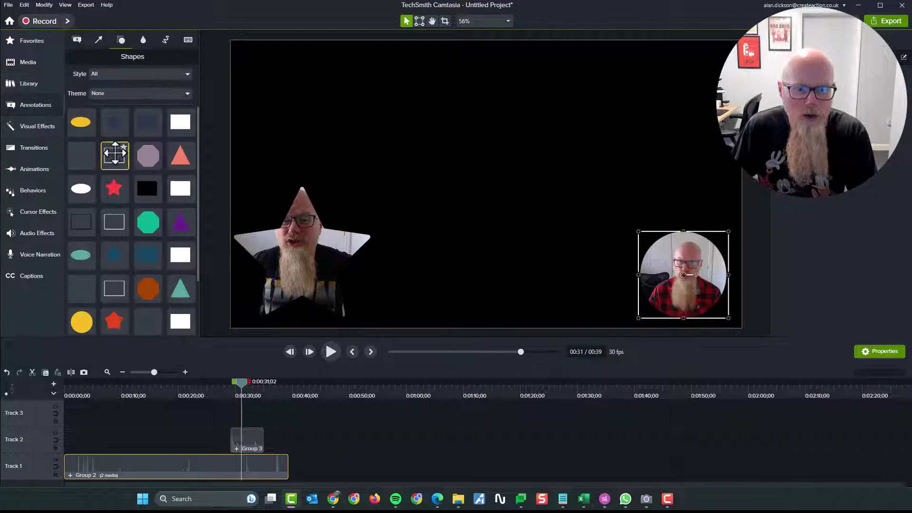
pyautogui.scroll(-3, 179, 251)
pyautogui.scroll(3, 179, 251)
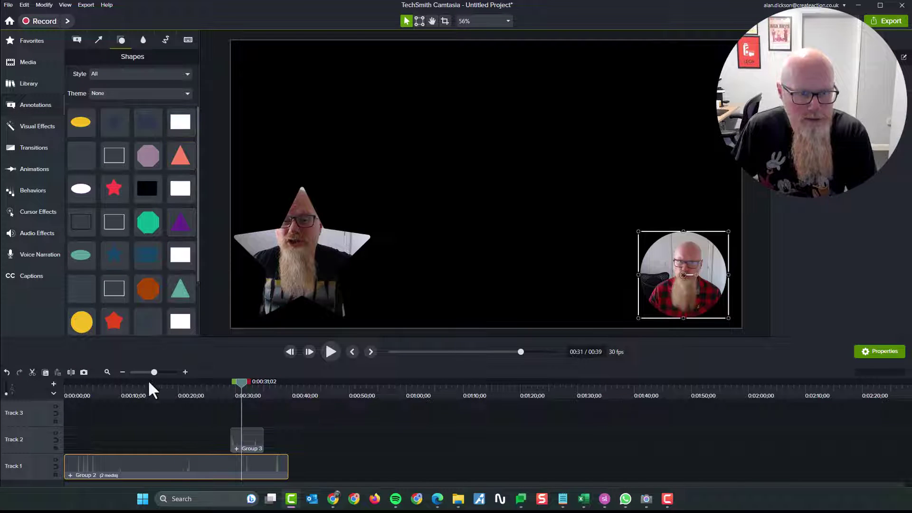